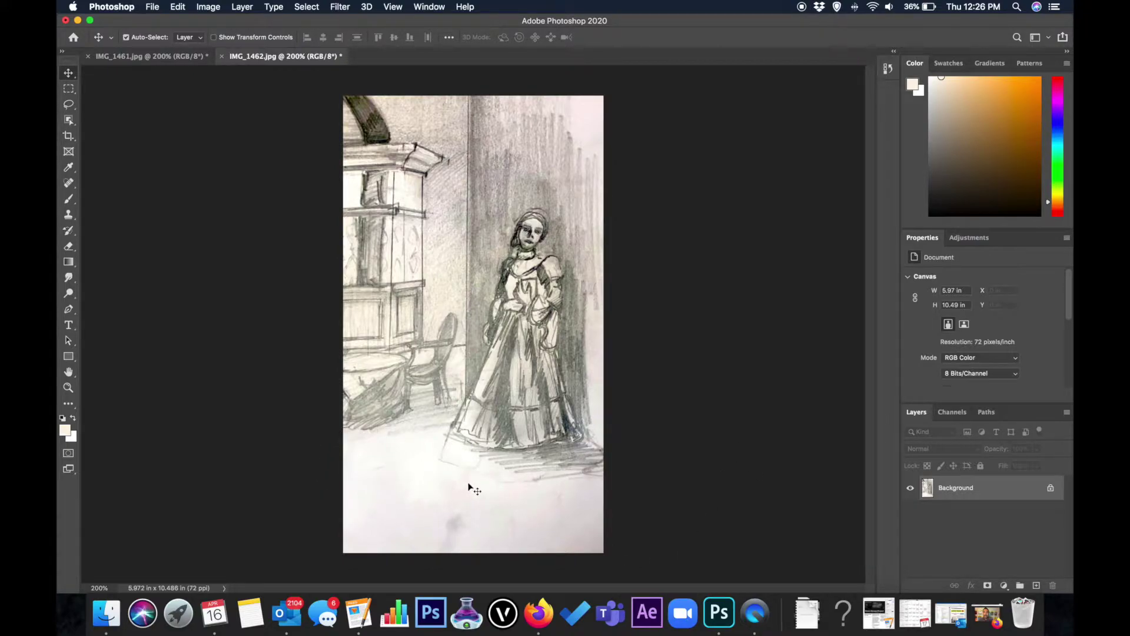
# Zoom to 500% on the gown's hem and the blank paper below it.
pyautogui.press('super+equal')
pyautogui.press('super+equal')
pyautogui.press('super+equal')
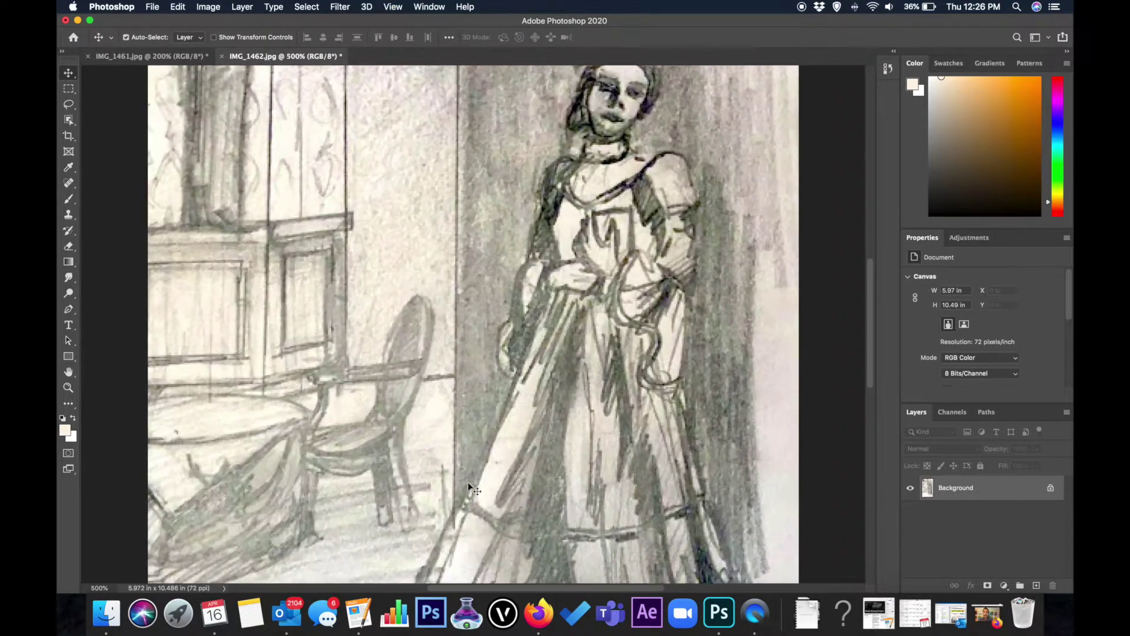
pyautogui.scroll(-10, 610, 336)
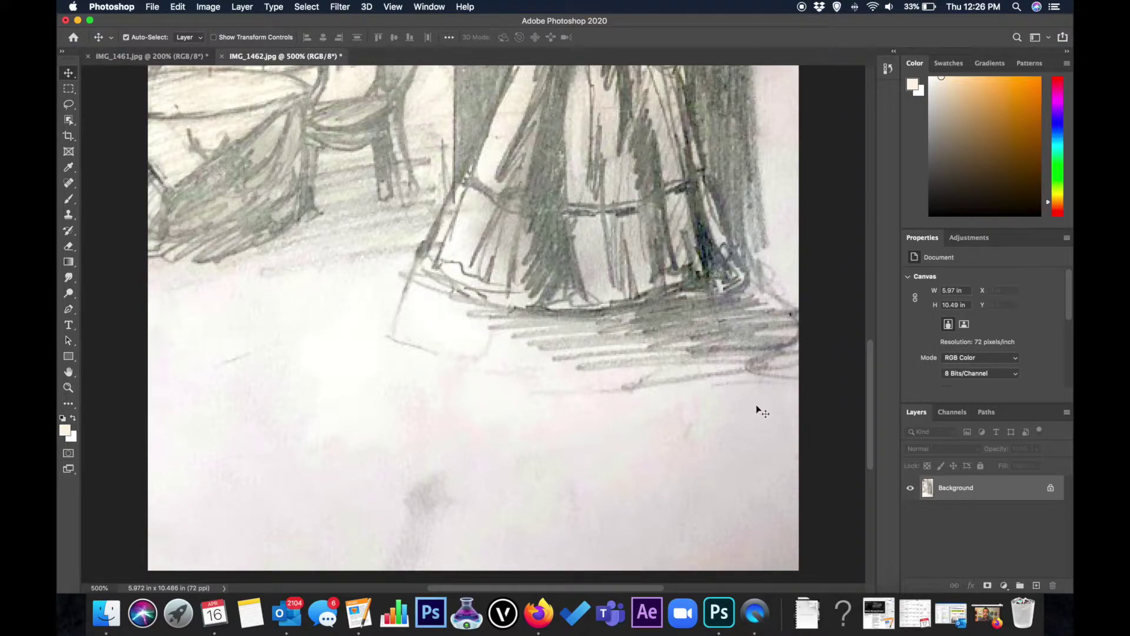
pyautogui.rightClick(972, 498)
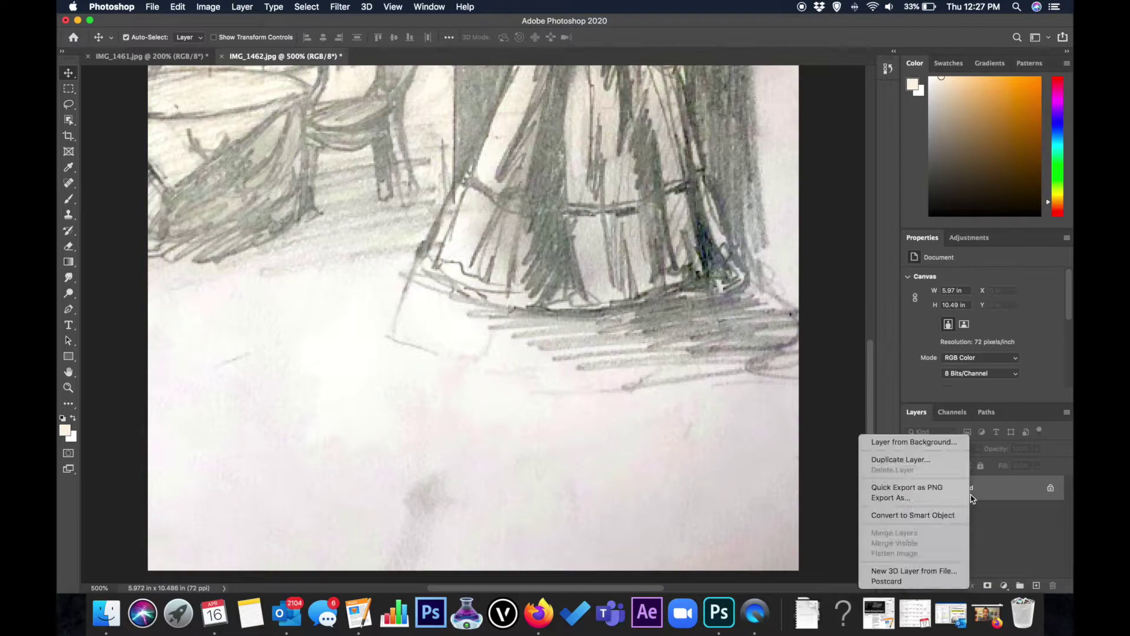
# Duplicate the Background layer as Background copy and hide the original Background layer.
pyautogui.click(947, 458)
pyautogui.click(682, 257)
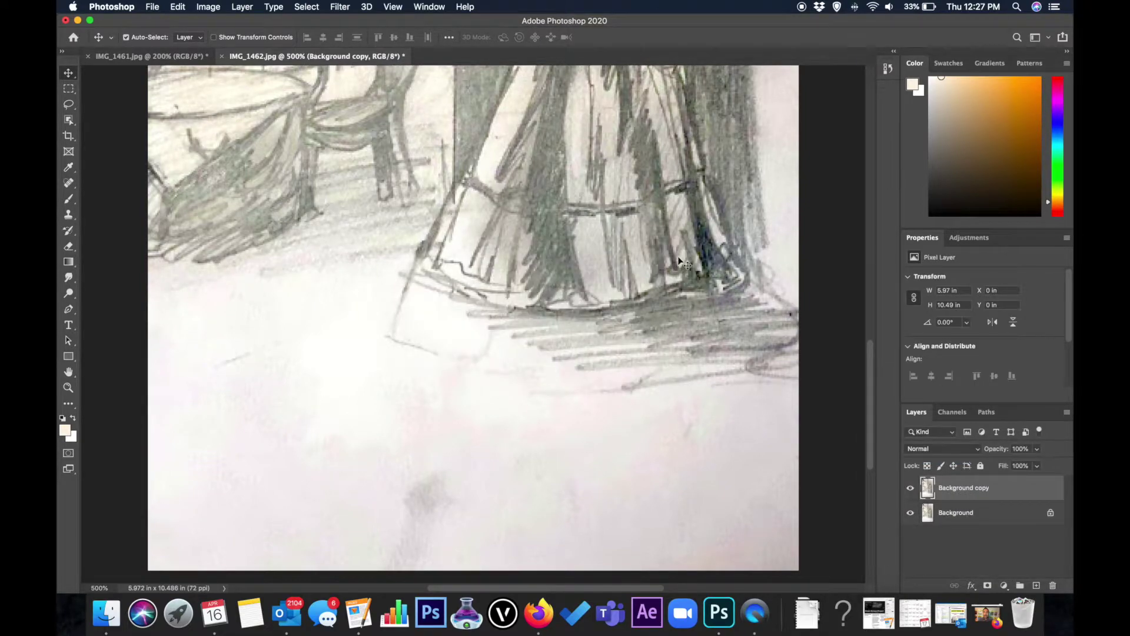
pyautogui.click(910, 512)
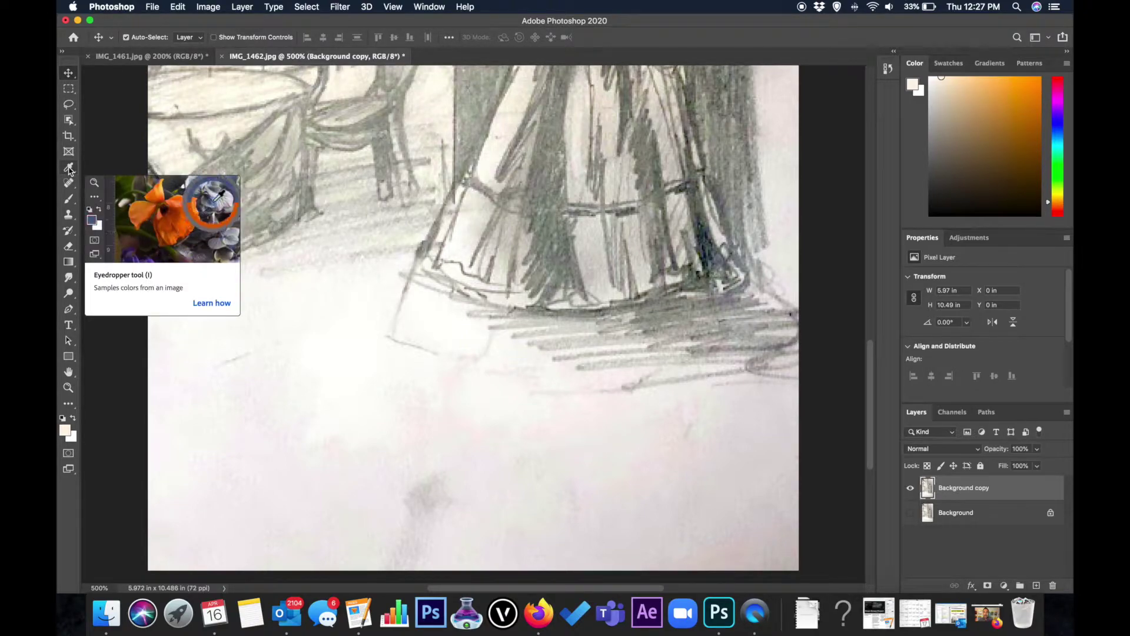
# Sample the paper near the hem, then set white foreground over black and pick the Brush.
pyautogui.click(69, 168)
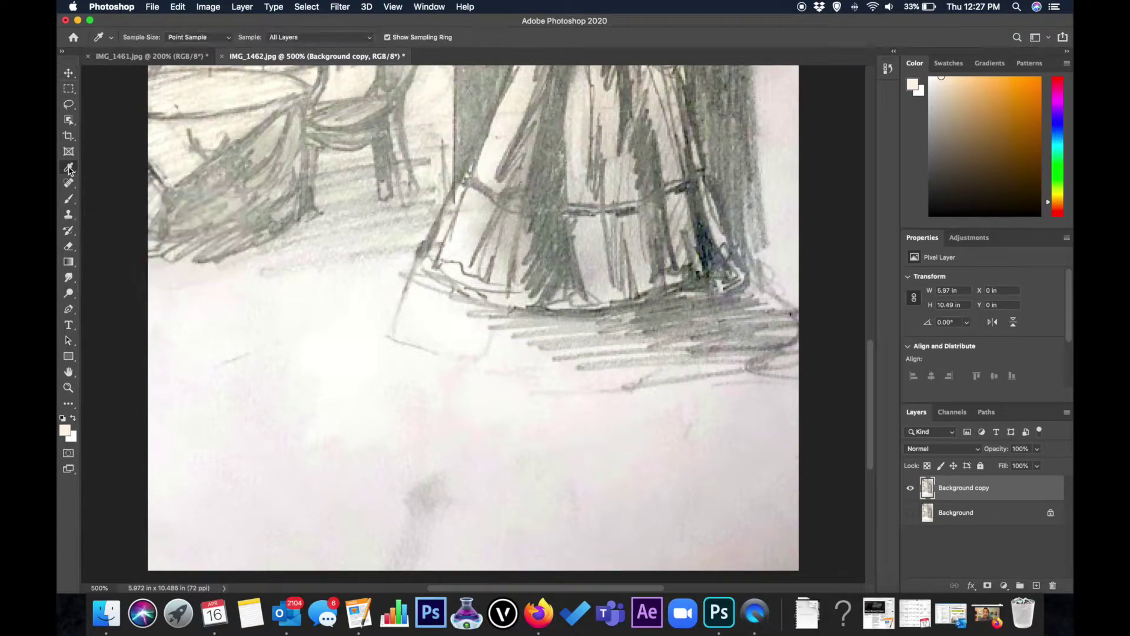
pyautogui.click(410, 324)
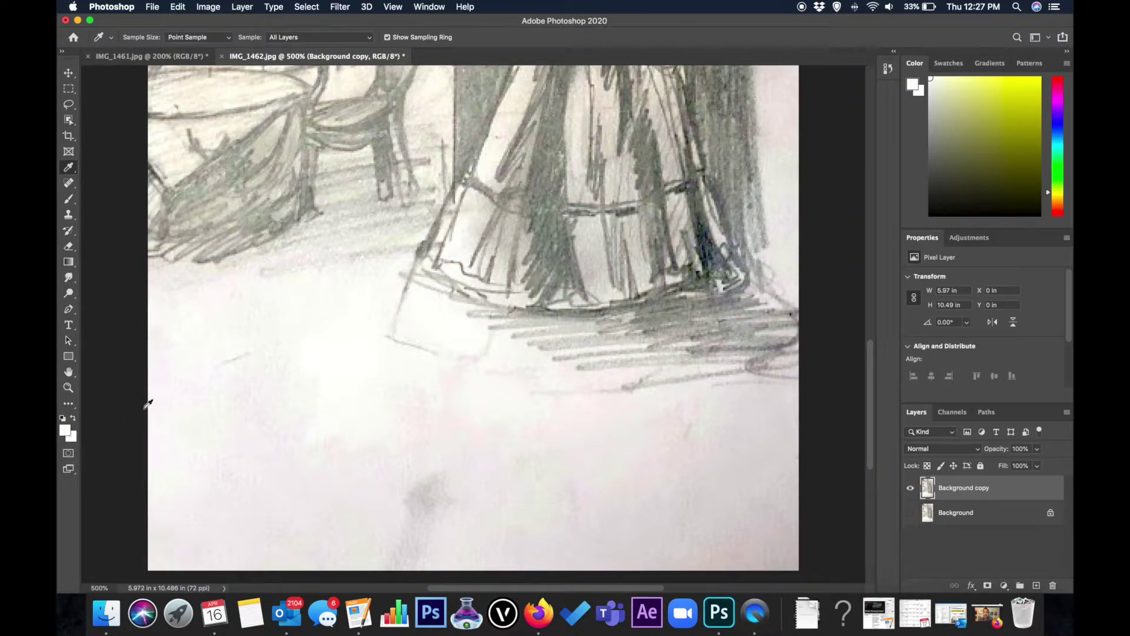
pyautogui.click(62, 419)
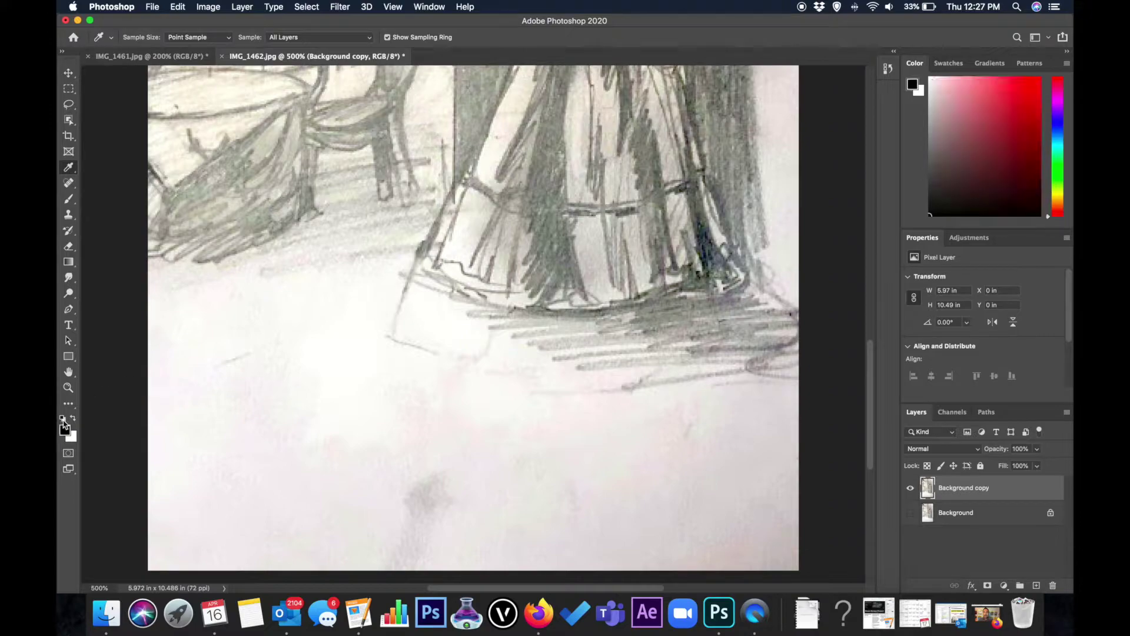
pyautogui.click(72, 420)
pyautogui.click(68, 198)
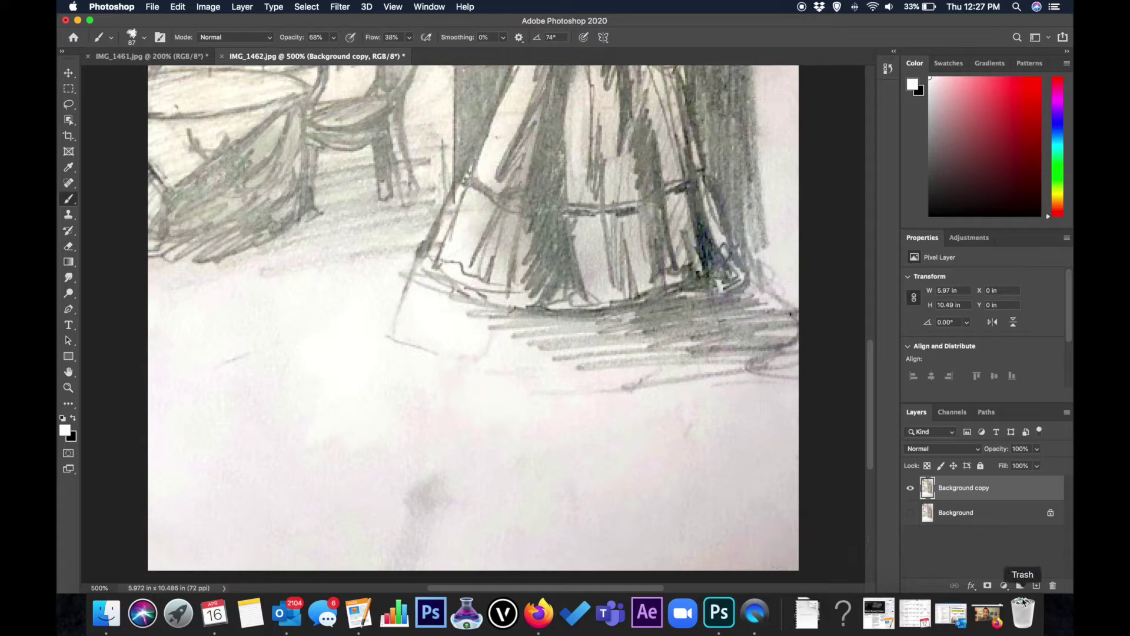
# Add an empty Layer 1 above the copy and shrink the eraser to 33 px.
pyautogui.click(1037, 585)
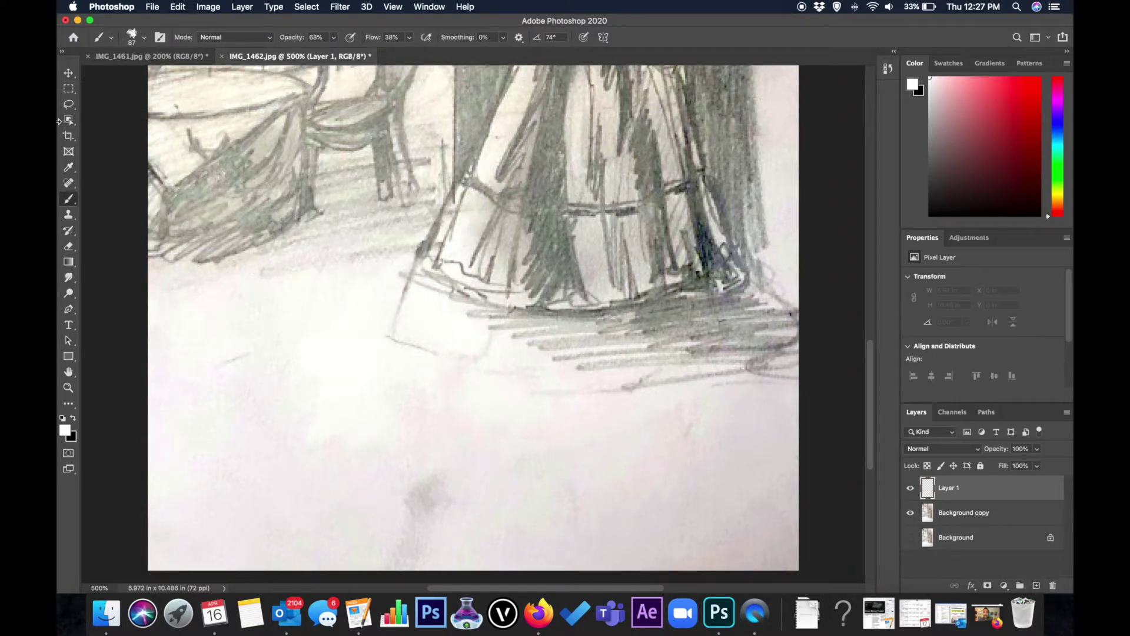
pyautogui.click(111, 37)
pyautogui.click(146, 38)
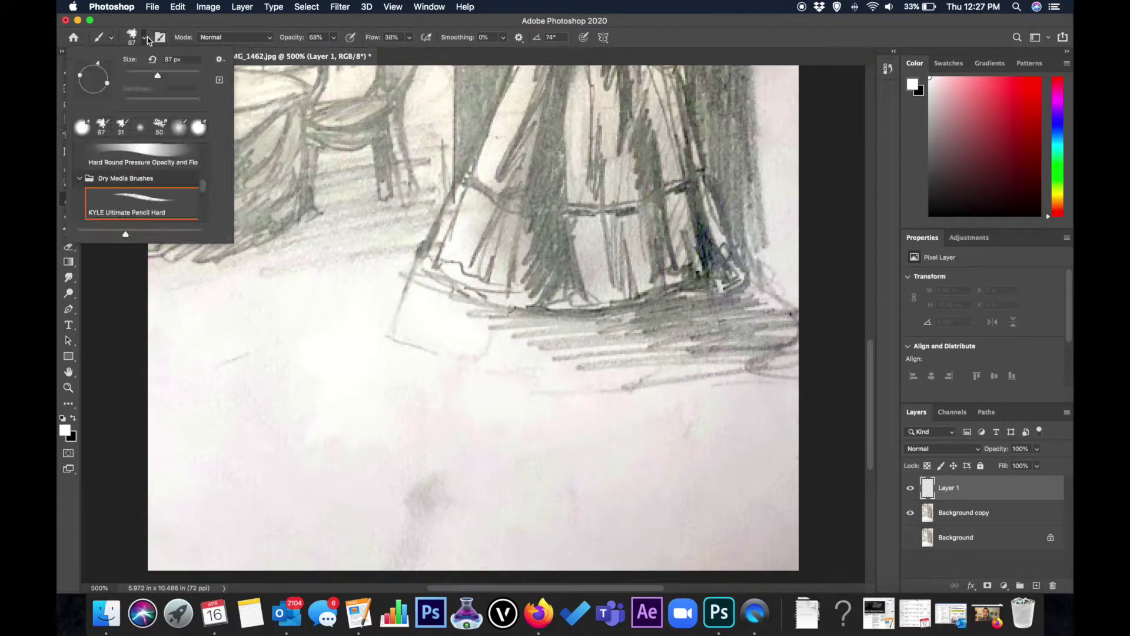
pyautogui.scroll(5, 141, 127)
pyautogui.press('e')
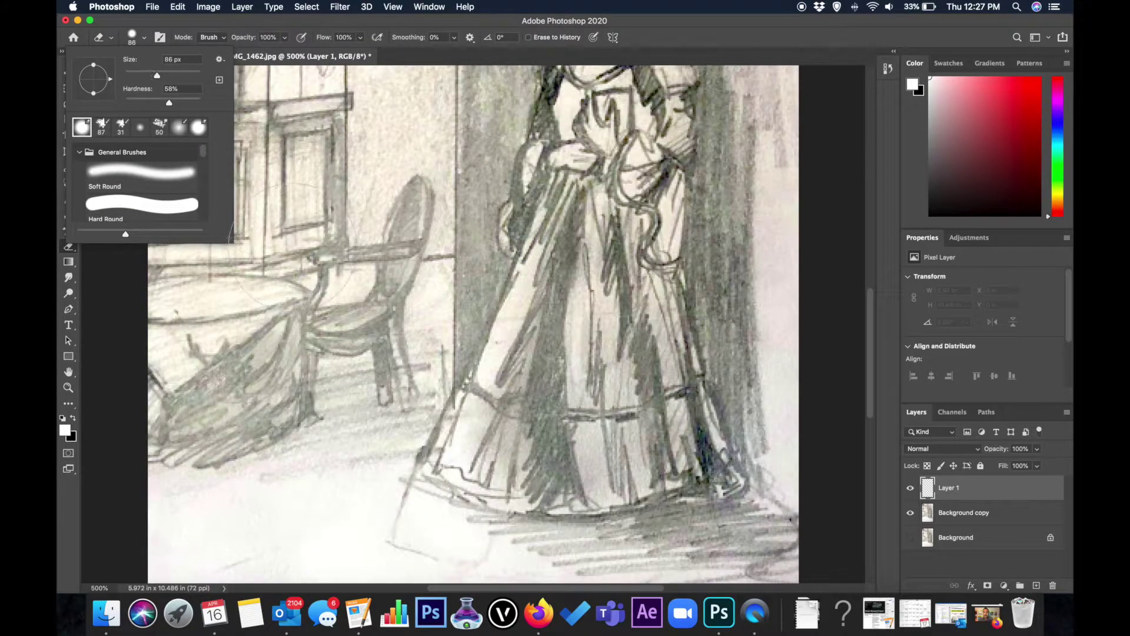
pyautogui.click(139, 73)
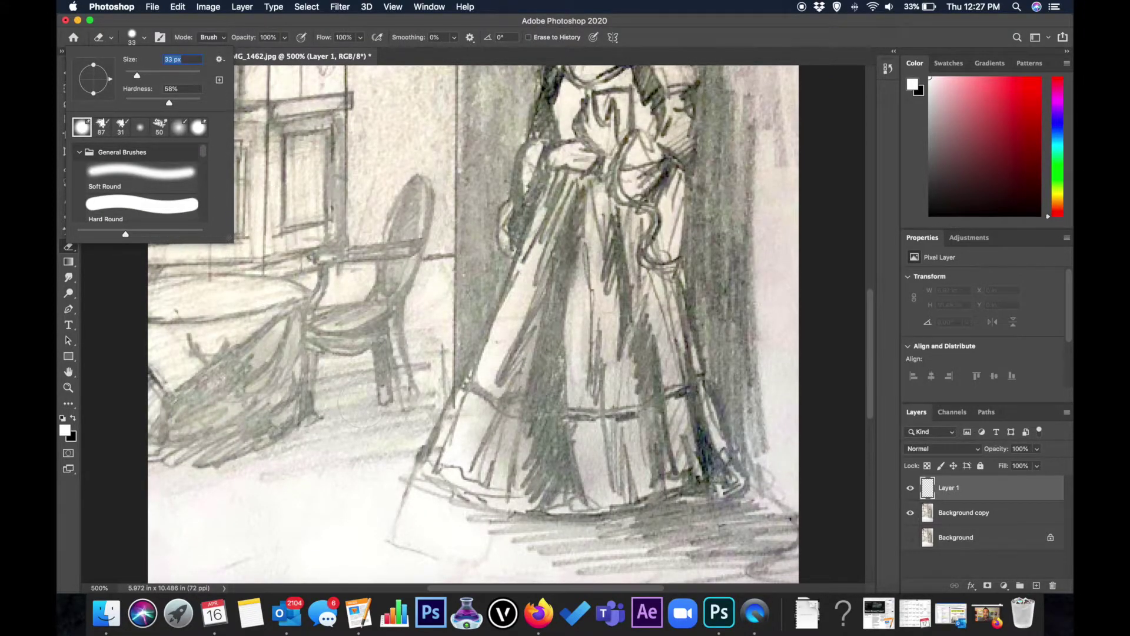
pyautogui.scroll(-3, 361, 396)
pyautogui.click(391, 425)
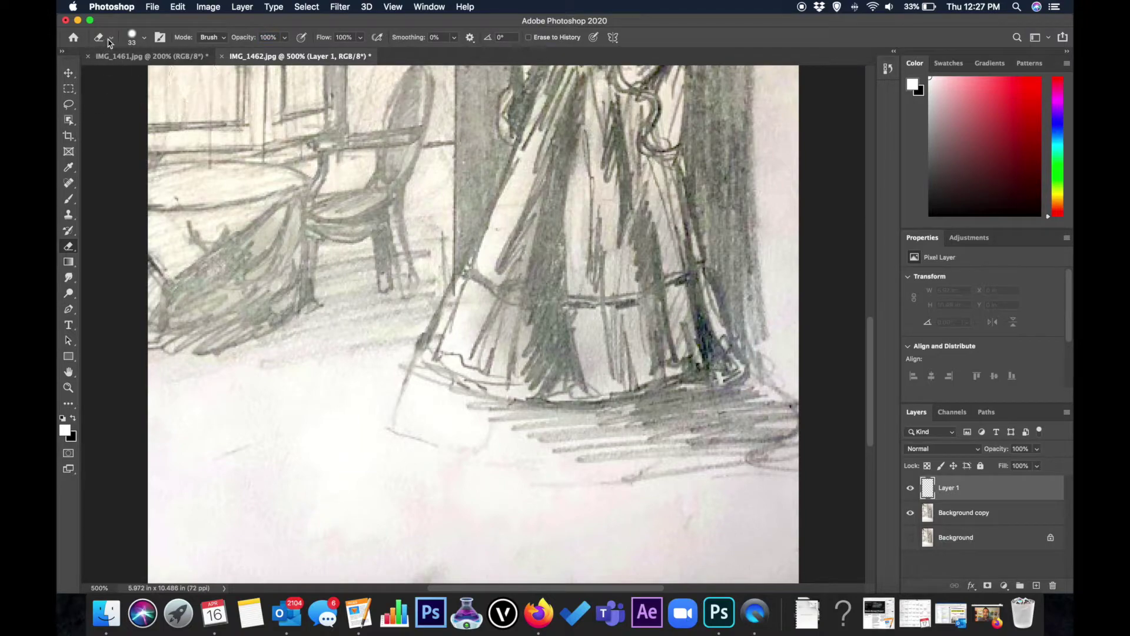
# Switch back to the Brush with a soft round tip at 54 px.
pyautogui.click(69, 199)
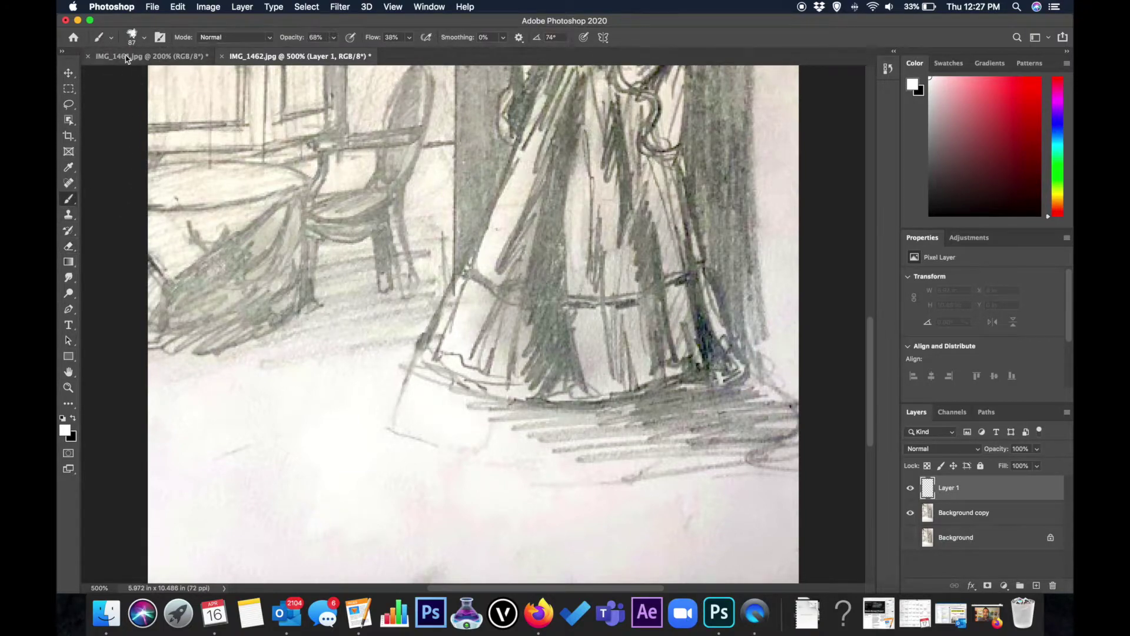
pyautogui.click(144, 37)
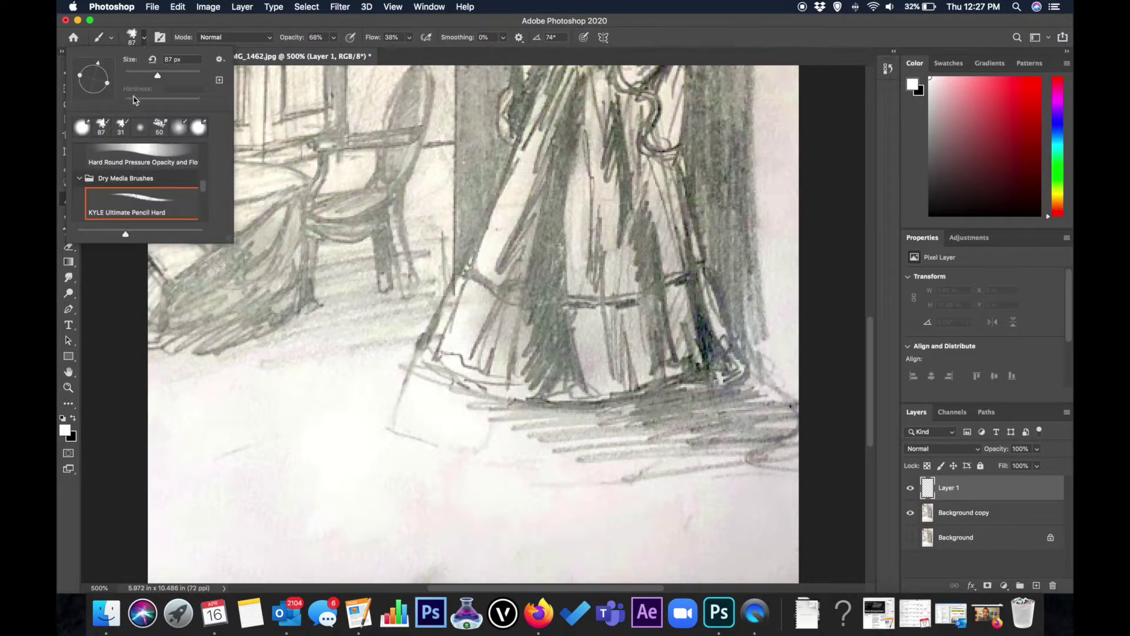
pyautogui.scroll(2, 165, 129)
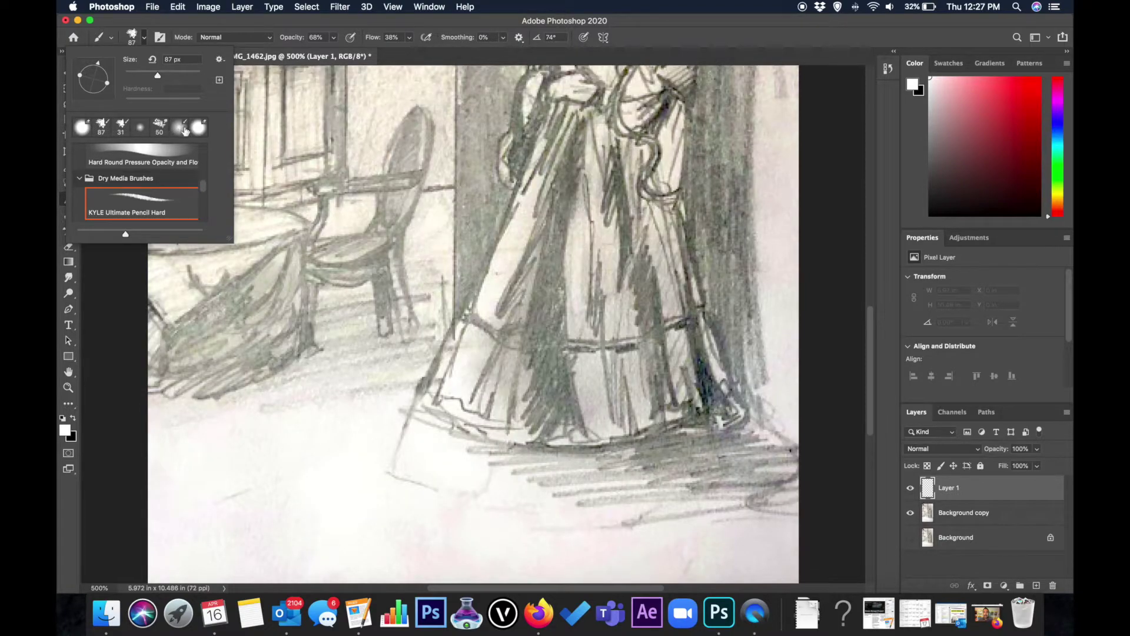
pyautogui.click(186, 130)
pyautogui.moveTo(154, 75); pyautogui.dragTo(145, 75)
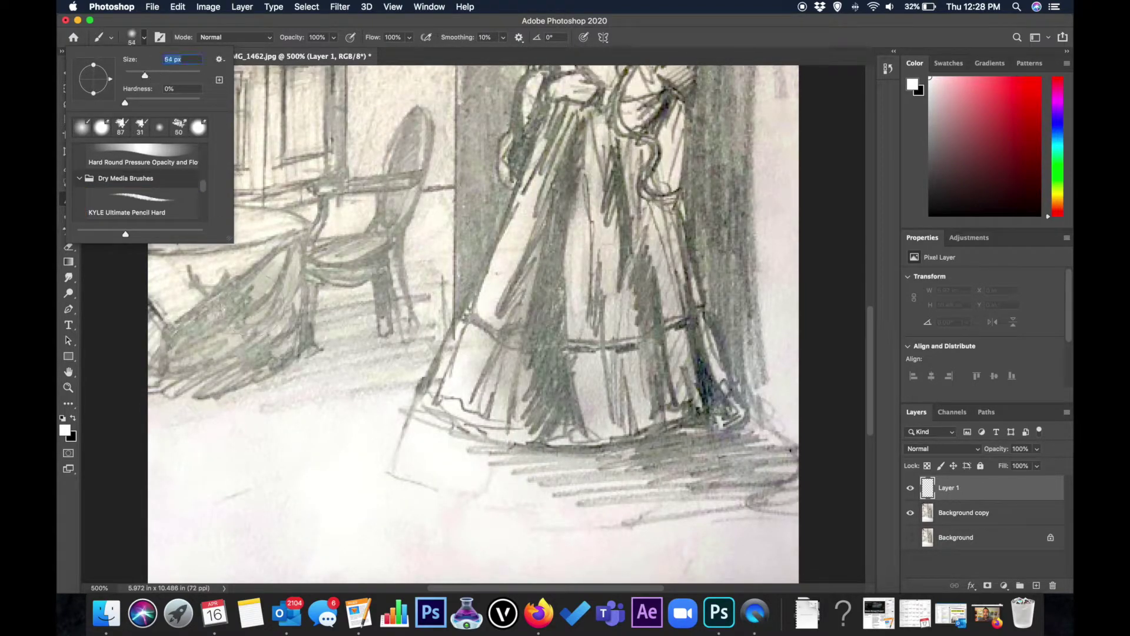
pyautogui.press('Return')
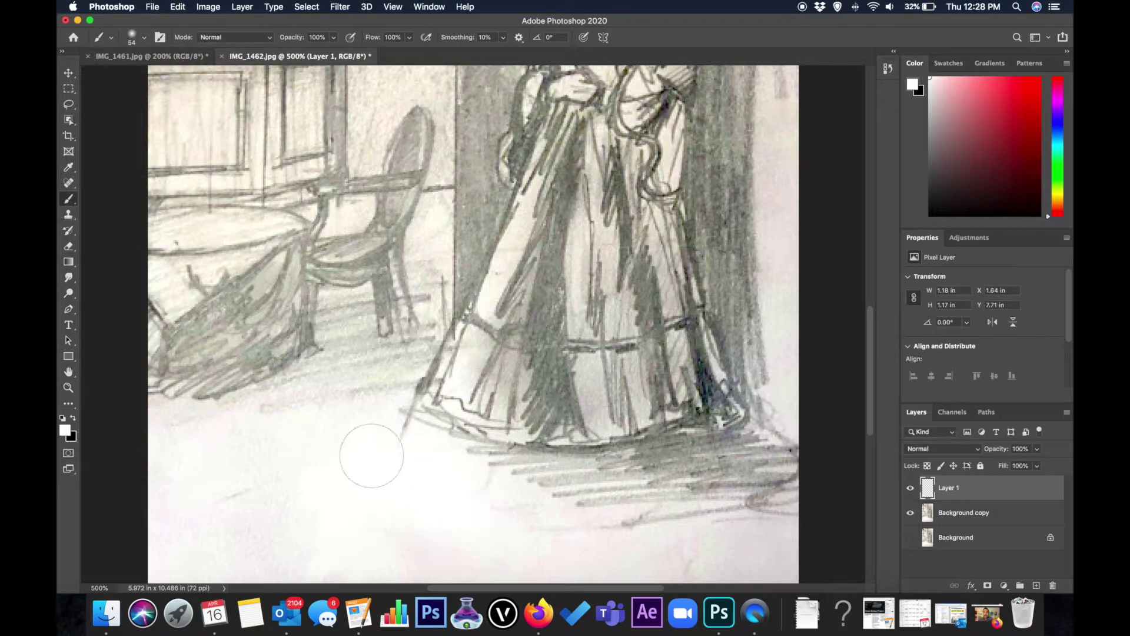
# Paint trial white strokes over stray lines below the gown on Layer 1, undoing each.
pyautogui.moveTo(371, 456)
pyautogui.mouseDown()
pyautogui.moveTo(410, 486)
pyautogui.moveTo(373, 454)
pyautogui.mouseUp()
pyautogui.scroll(-5, 278, 375)
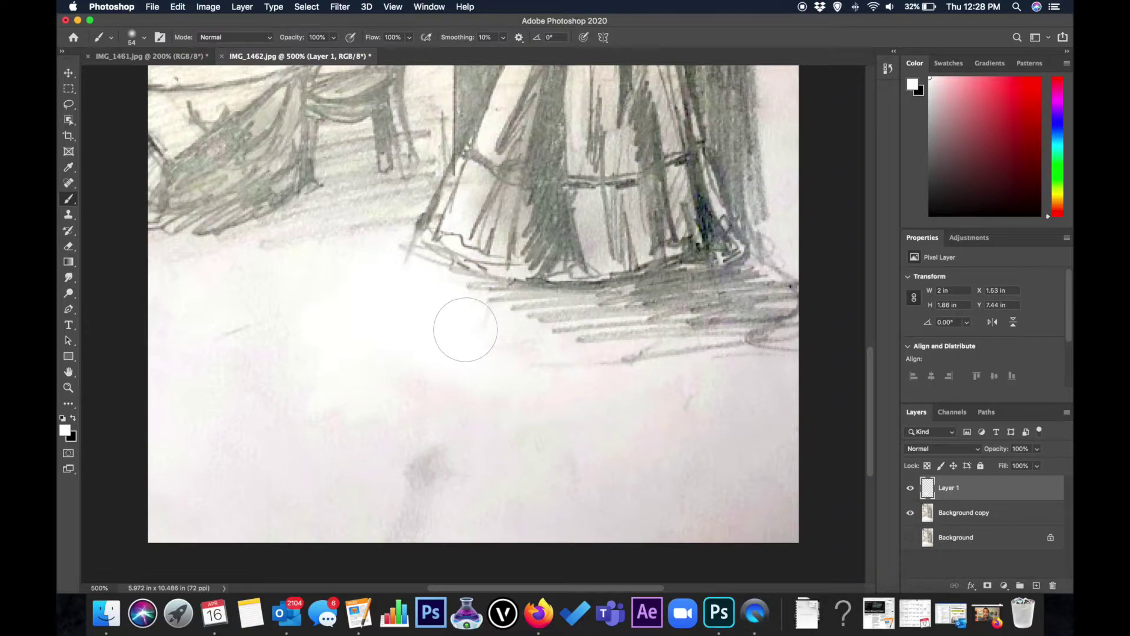
pyautogui.press('super+z')
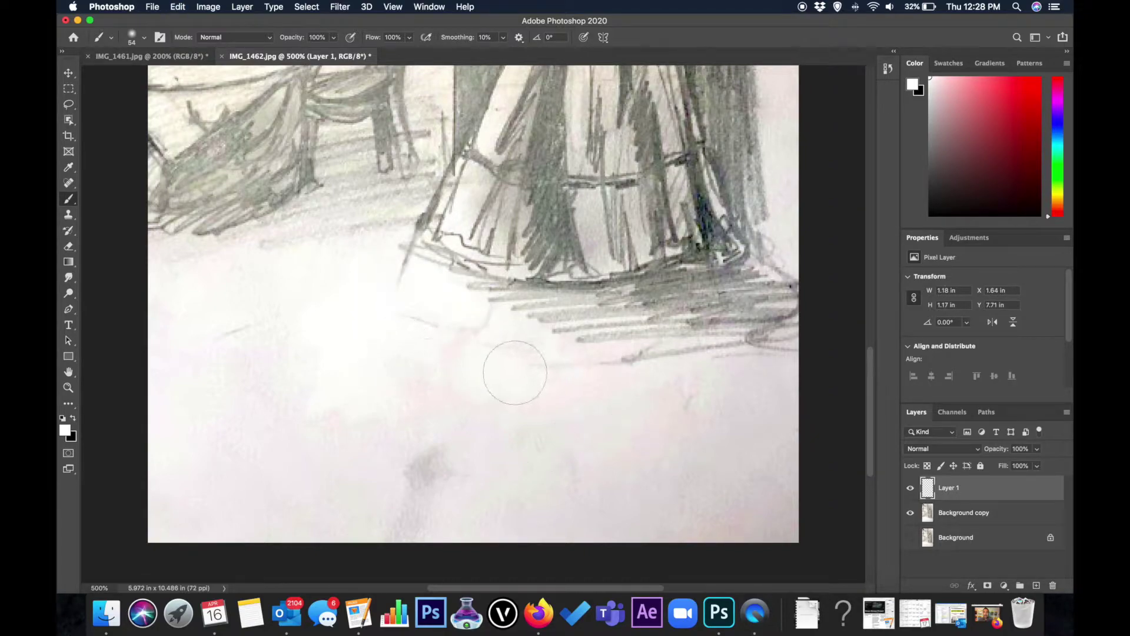
pyautogui.moveTo(248, 480)
pyautogui.mouseDown()
pyautogui.moveTo(295, 485)
pyautogui.moveTo(332, 473)
pyautogui.moveTo(369, 486)
pyautogui.moveTo(389, 472)
pyautogui.moveTo(471, 487)
pyautogui.mouseUp()
pyautogui.press('super+z')
# Sample the paper below the gown and paint over faint pencil marks with a 25 px brush.
pyautogui.click(70, 169)
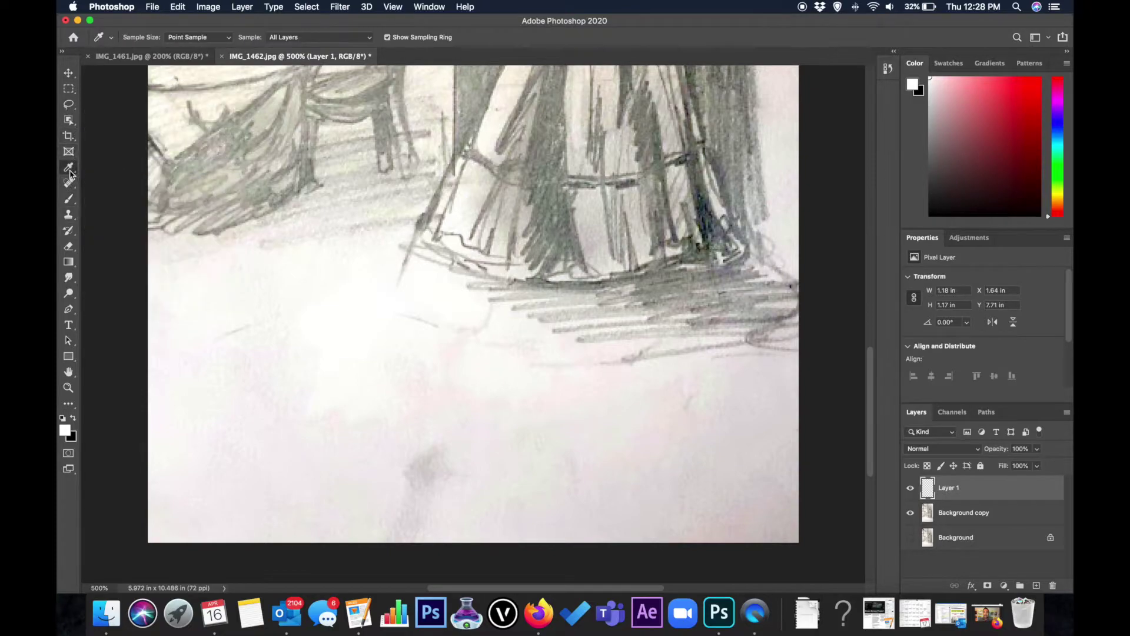
pyautogui.click(421, 284)
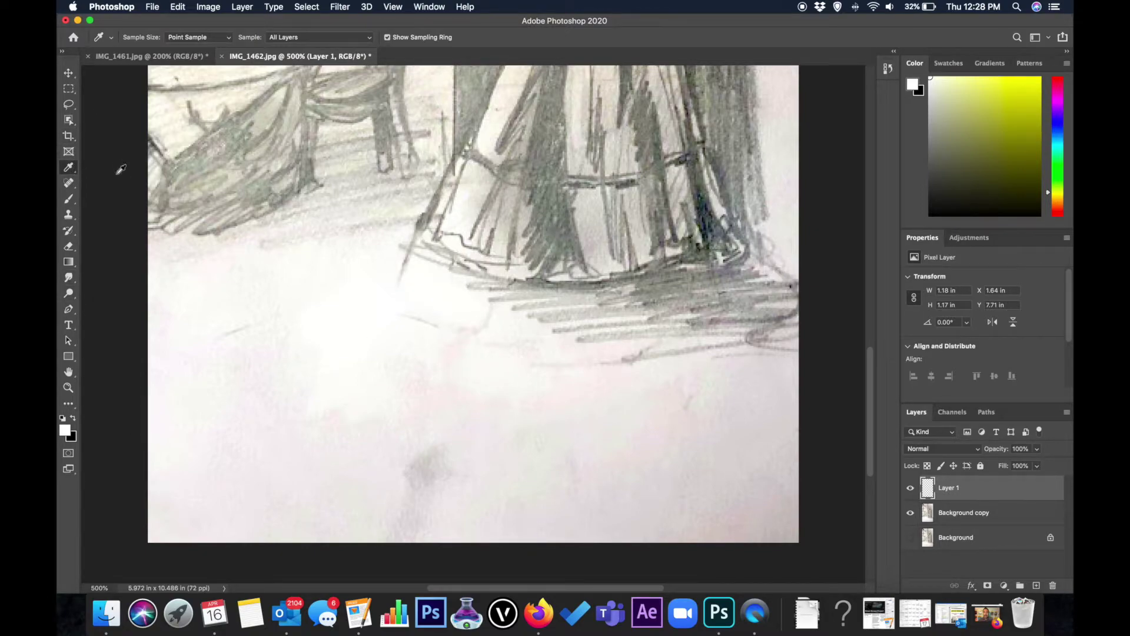
pyautogui.click(69, 198)
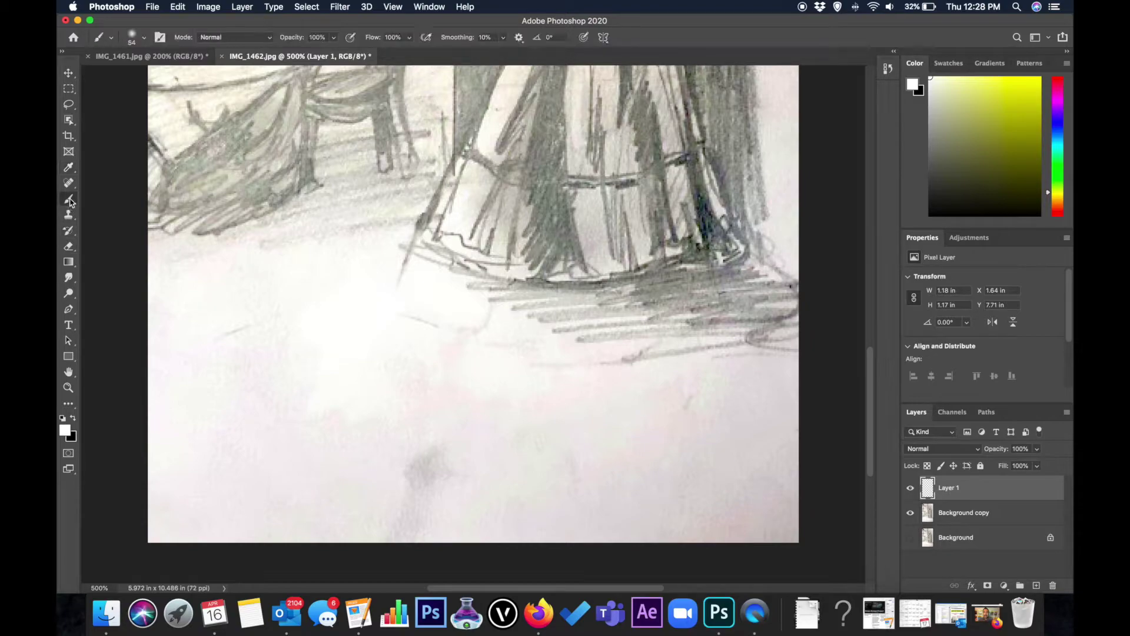
pyautogui.click(142, 38)
pyautogui.moveTo(134, 75); pyautogui.dragTo(130, 75)
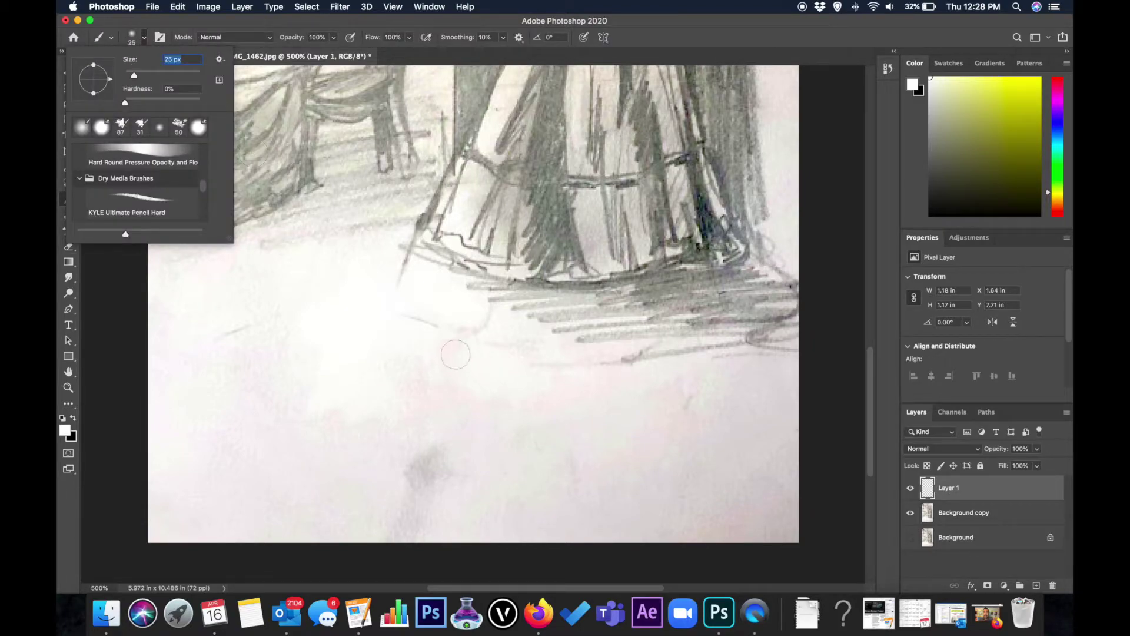
pyautogui.click(456, 355)
pyautogui.moveTo(456, 334)
pyautogui.mouseDown()
pyautogui.moveTo(485, 318)
pyautogui.moveTo(394, 274)
pyautogui.moveTo(402, 260)
pyautogui.moveTo(379, 258)
pyautogui.moveTo(428, 270)
pyautogui.mouseUp()
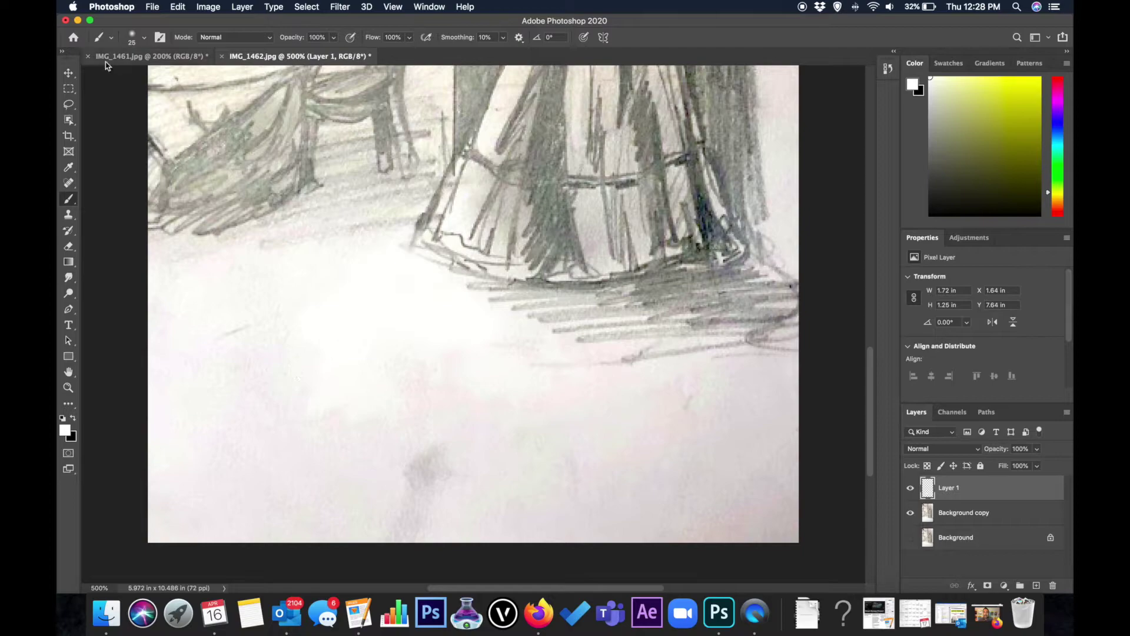
# Raise the brush hardness to 40% and zoom out to view the whole sketch.
pyautogui.click(136, 38)
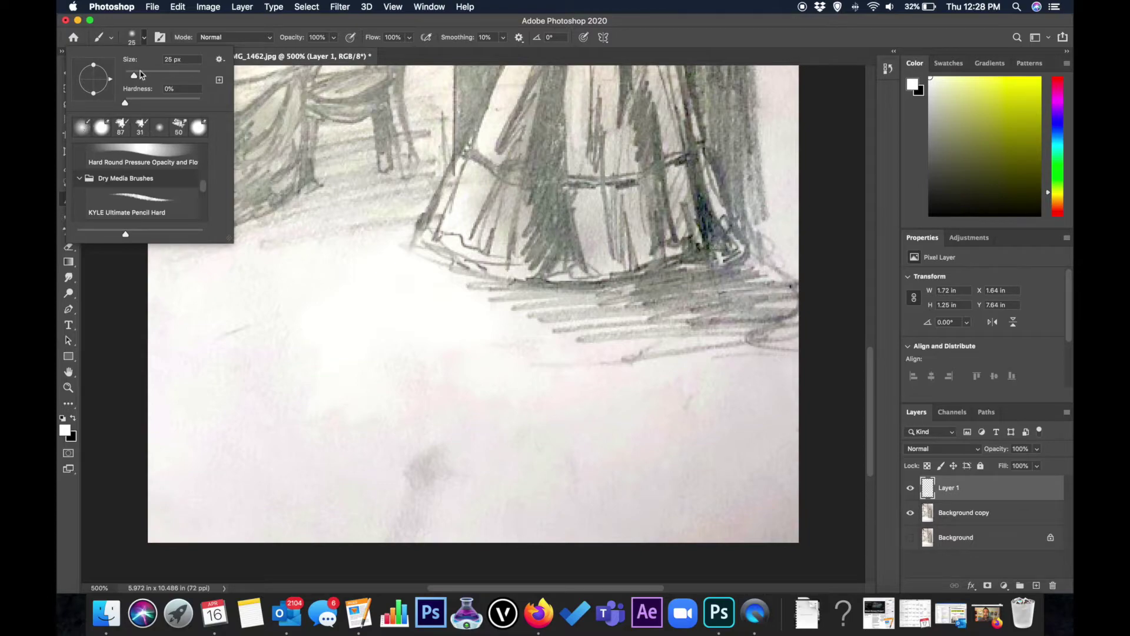
pyautogui.moveTo(141, 102)
pyautogui.mouseDown()
pyautogui.moveTo(157, 104)
pyautogui.moveTo(131, 76)
pyautogui.mouseUp()
pyautogui.press('Return')
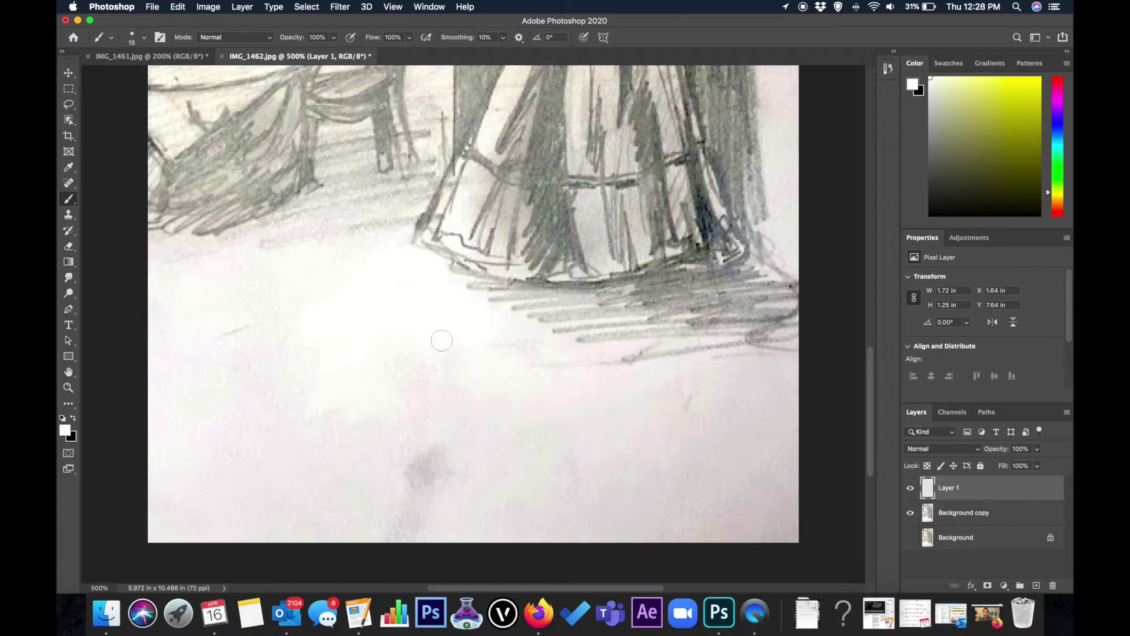
pyautogui.scroll(-5, 441, 340)
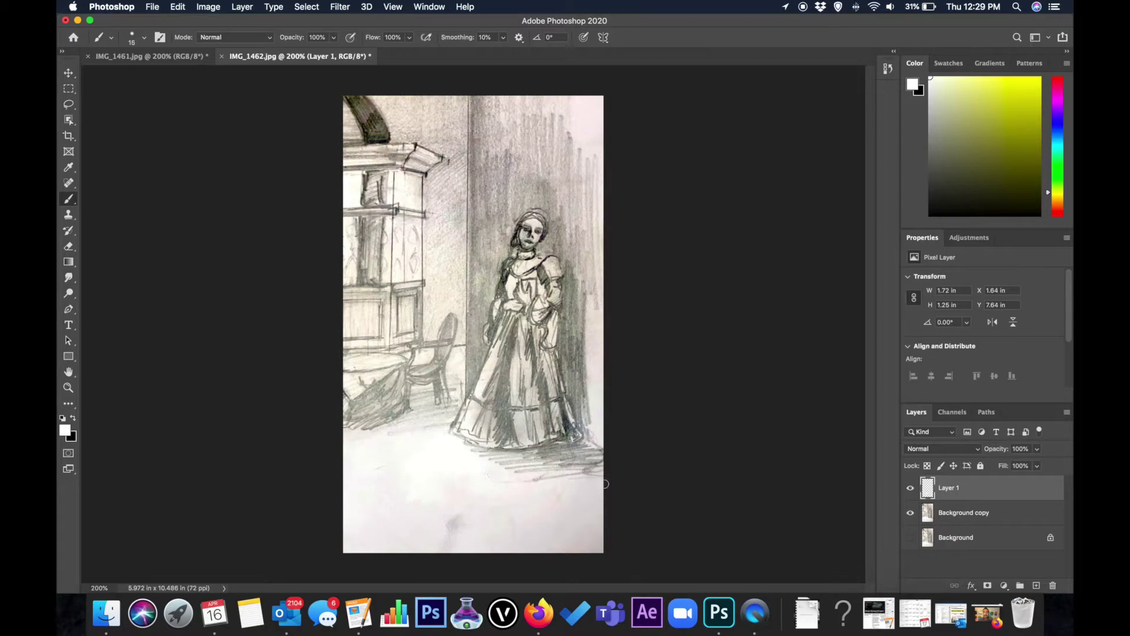
# At 500% zoom, brush a white stroke just below the hem hatching on Layer 1.
pyautogui.press('super+equal')
pyautogui.press('super+equal')
pyautogui.press('super+equal')
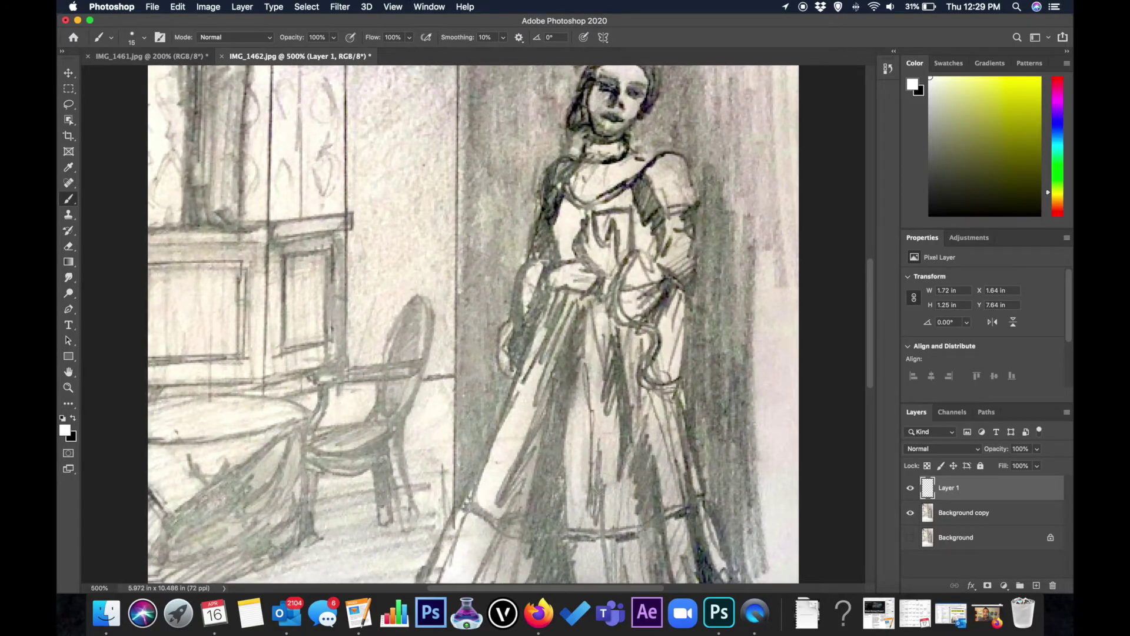
pyautogui.scroll(-10, 684, 394)
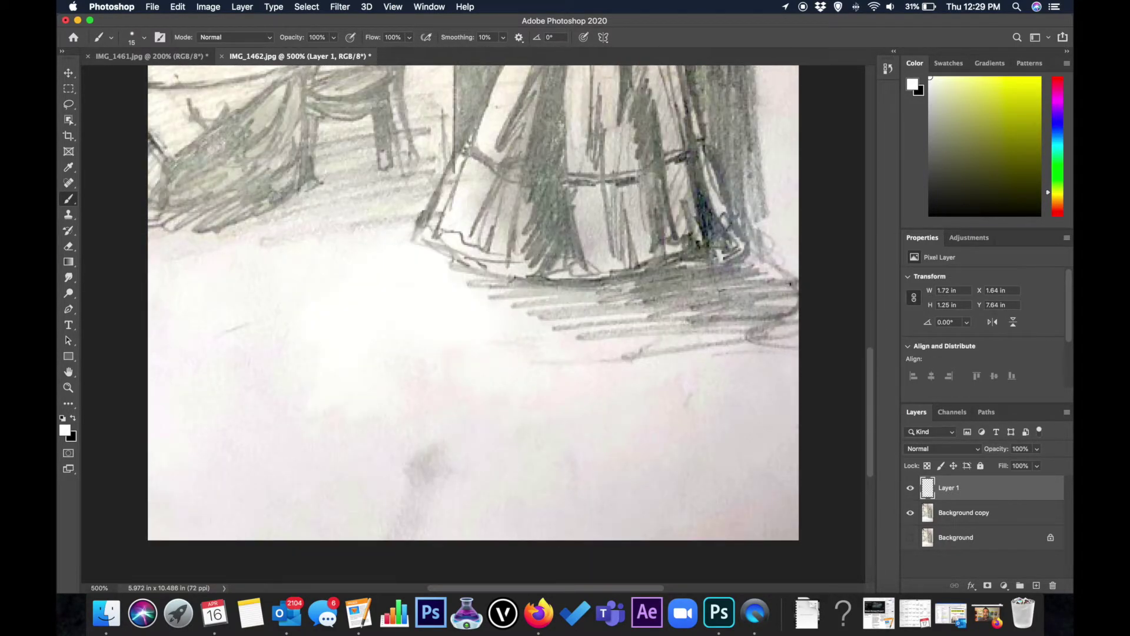
pyautogui.moveTo(623, 353); pyautogui.dragTo(734, 348)
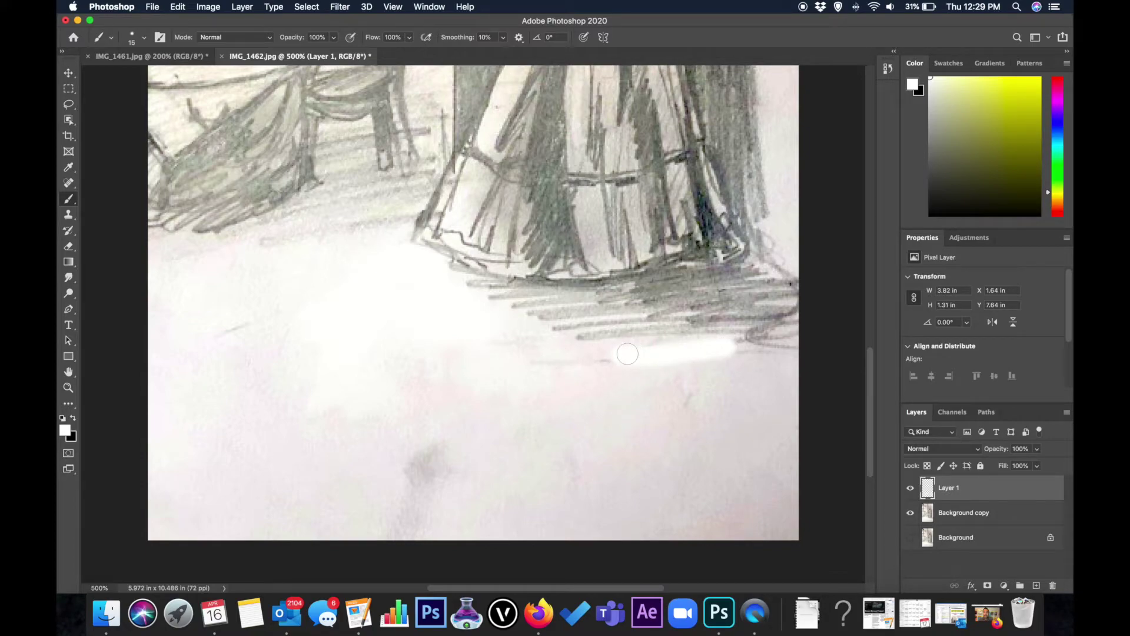
# Undo the white stroke, sample the light green-grey paper, then test-paint and undo a stroke.
pyautogui.press('super+z')
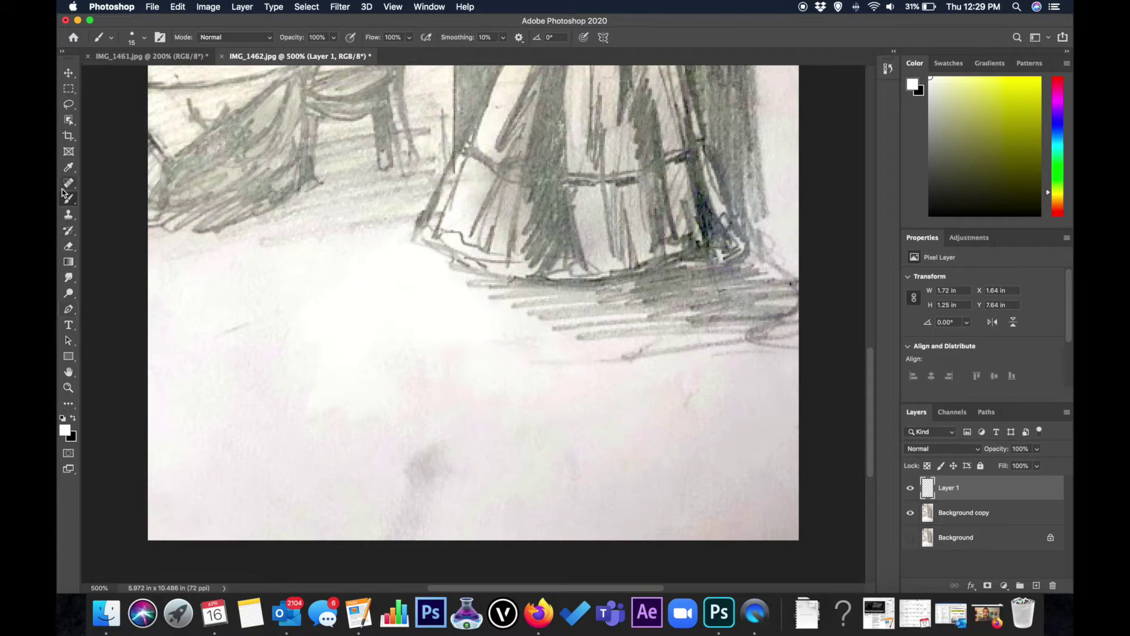
pyautogui.click(69, 167)
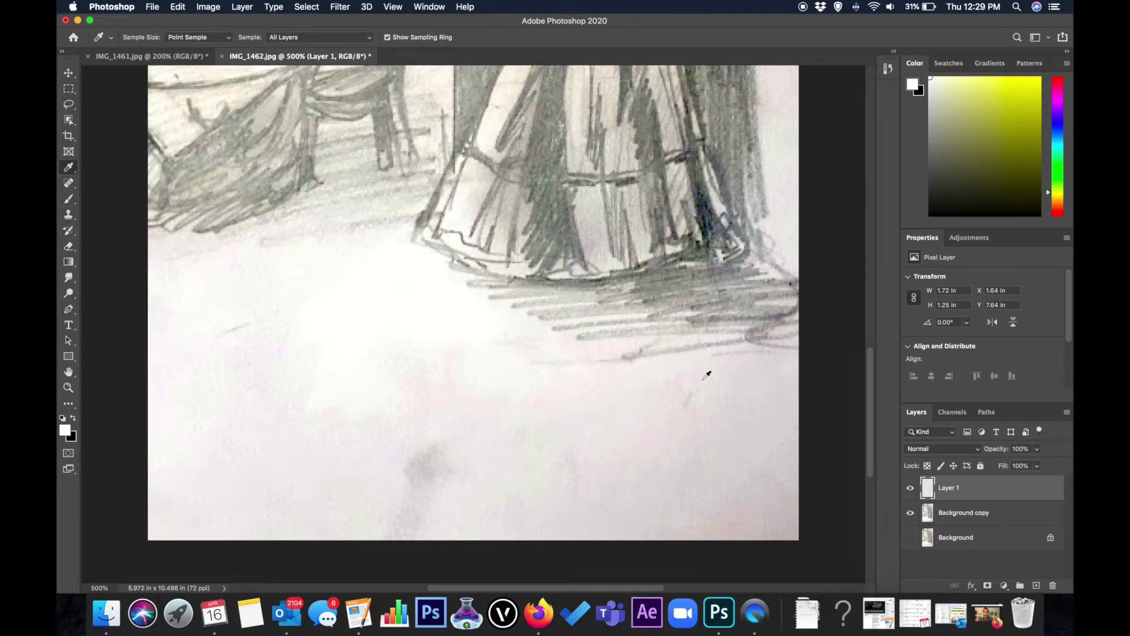
pyautogui.click(707, 372)
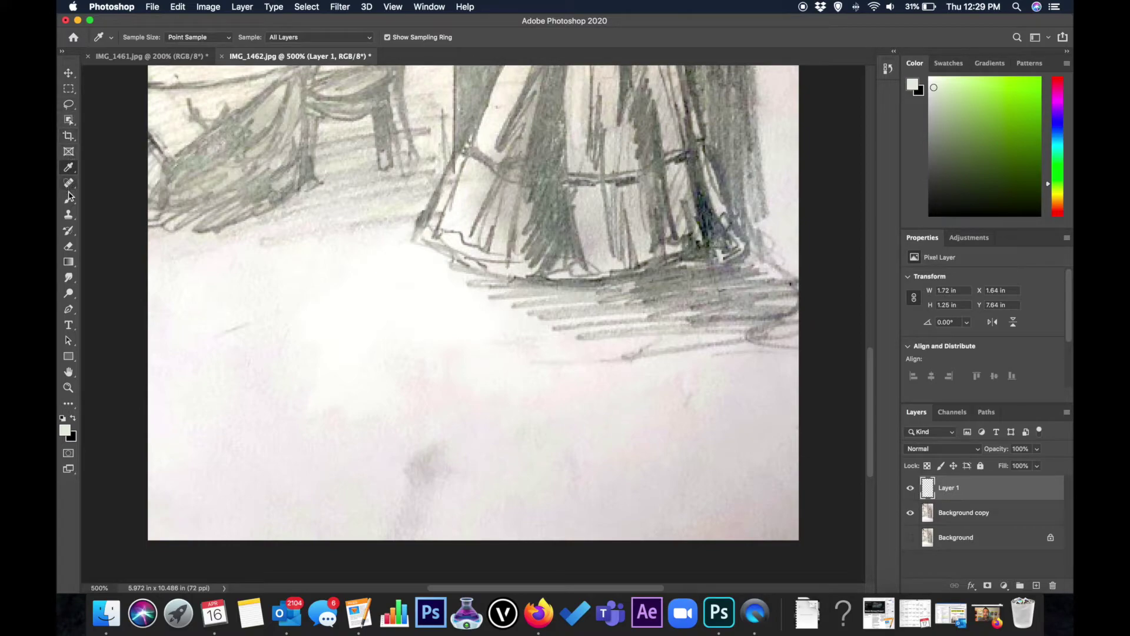
pyautogui.click(68, 199)
pyautogui.moveTo(611, 361); pyautogui.dragTo(720, 347)
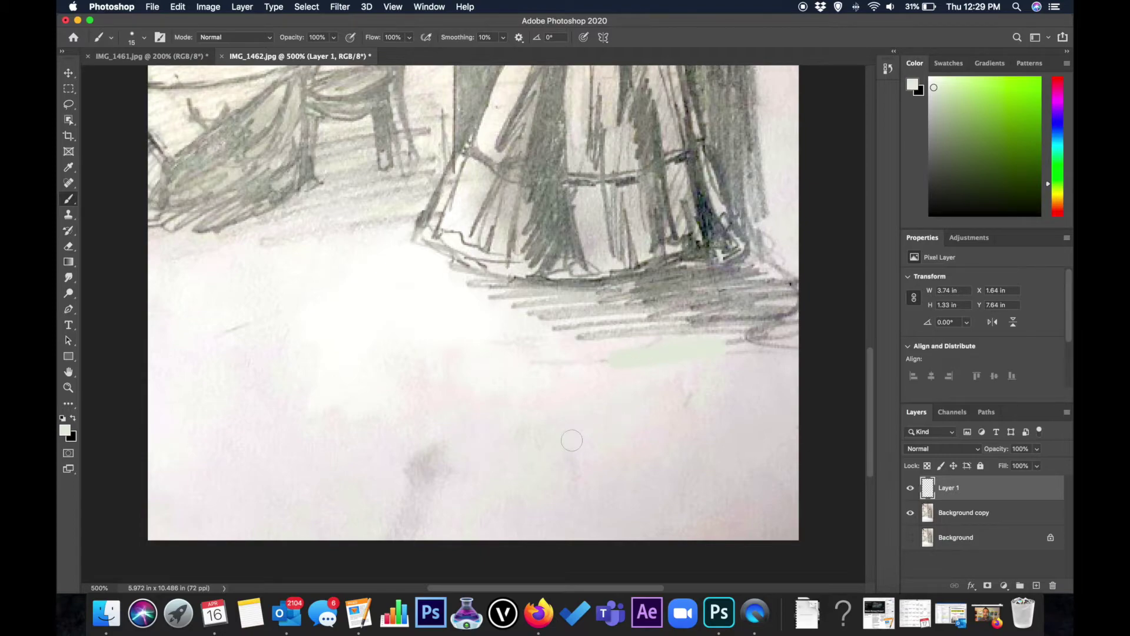
pyautogui.press('super+z')
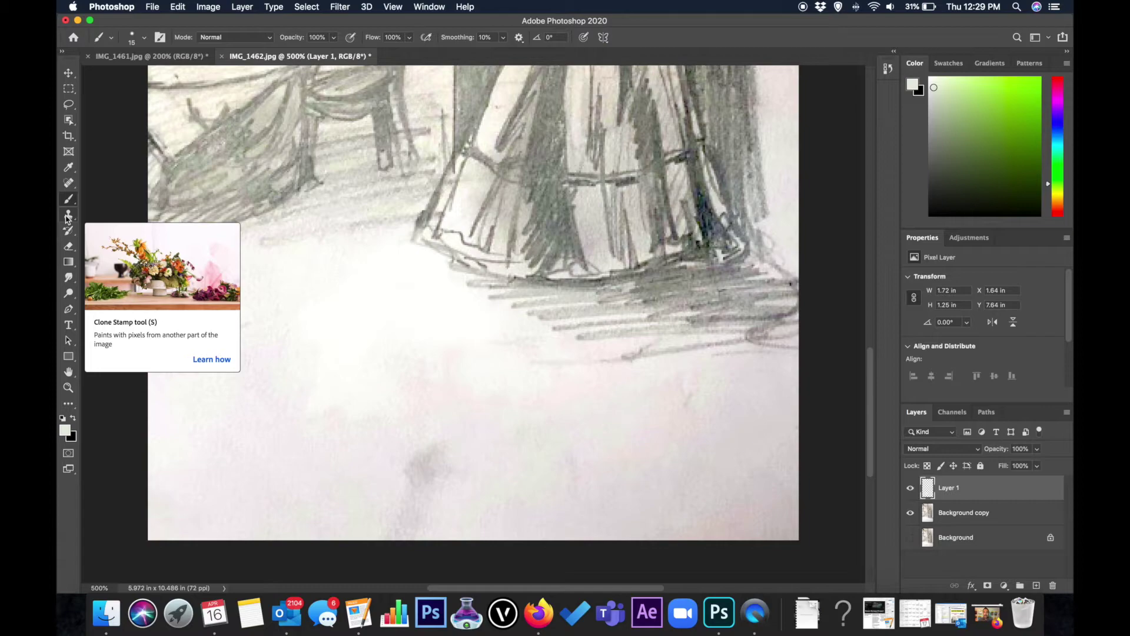
# Pick the Clone Stamp tool and make Background copy the working layer.
pyautogui.click(67, 216)
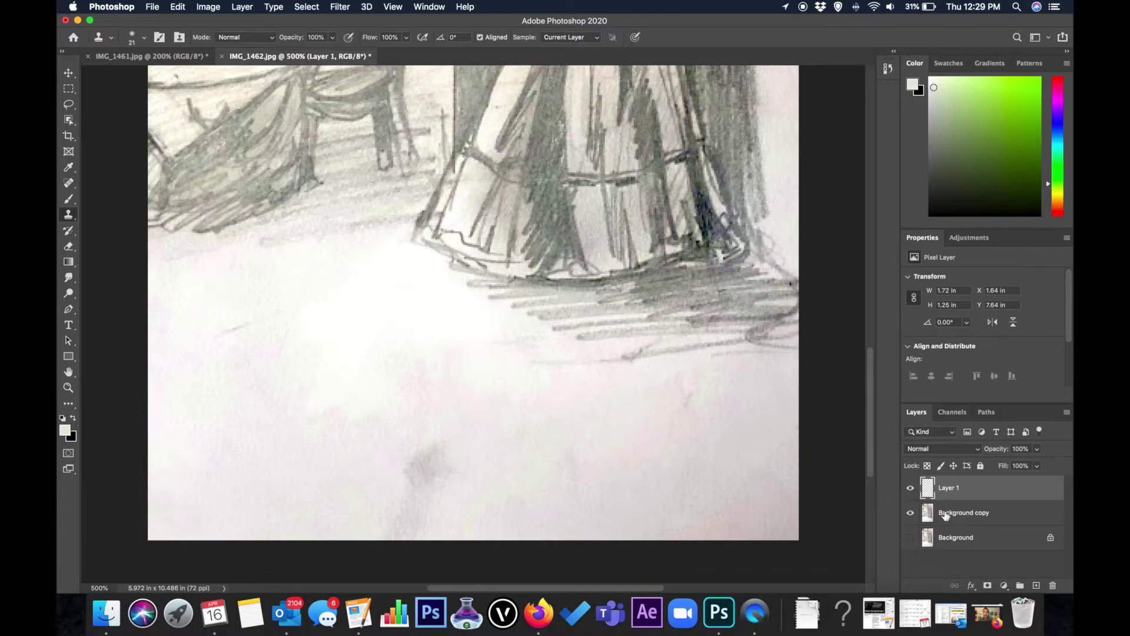
pyautogui.click(947, 516)
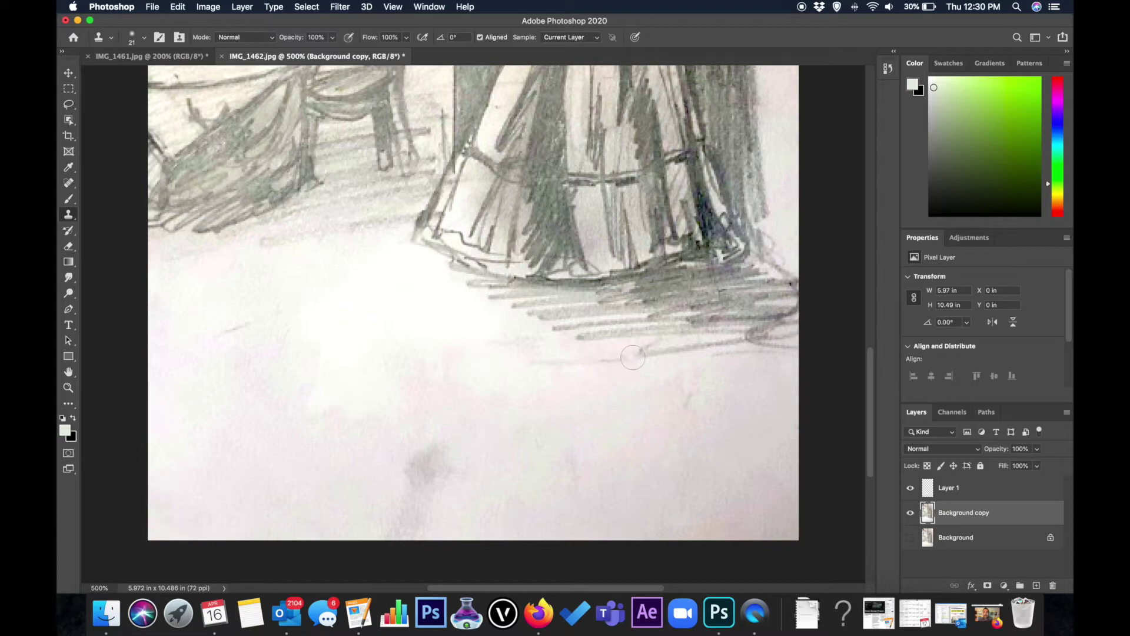
# Clone clean paper from Background copy onto Layer 1 over the floor marks below the hem.
pyautogui.click(970, 491)
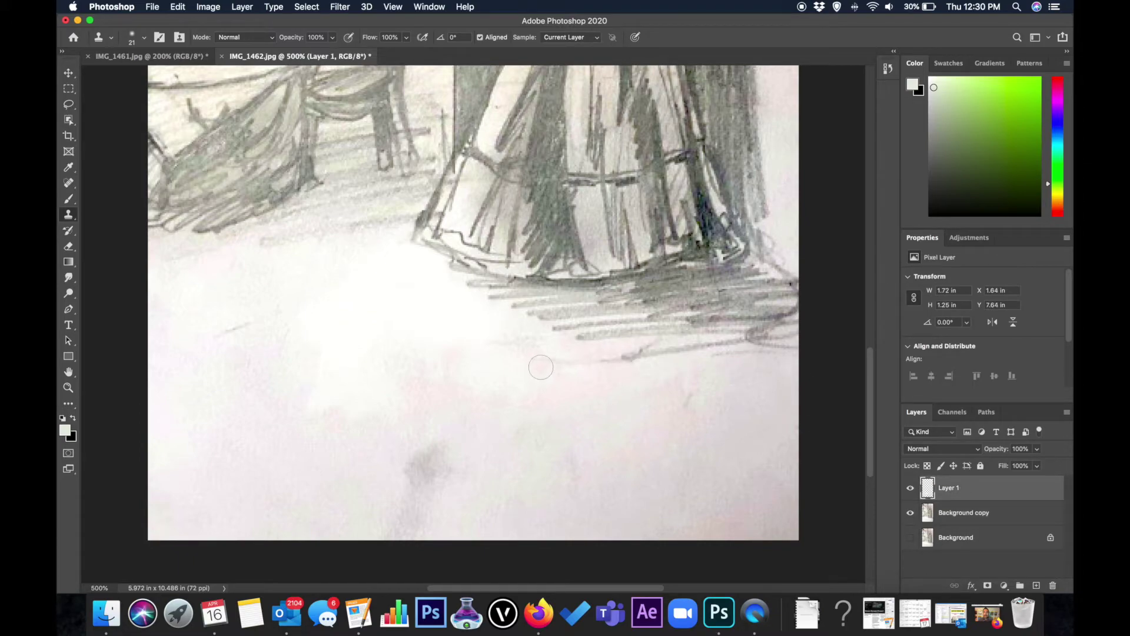
pyautogui.moveTo(547, 365); pyautogui.dragTo(704, 349)
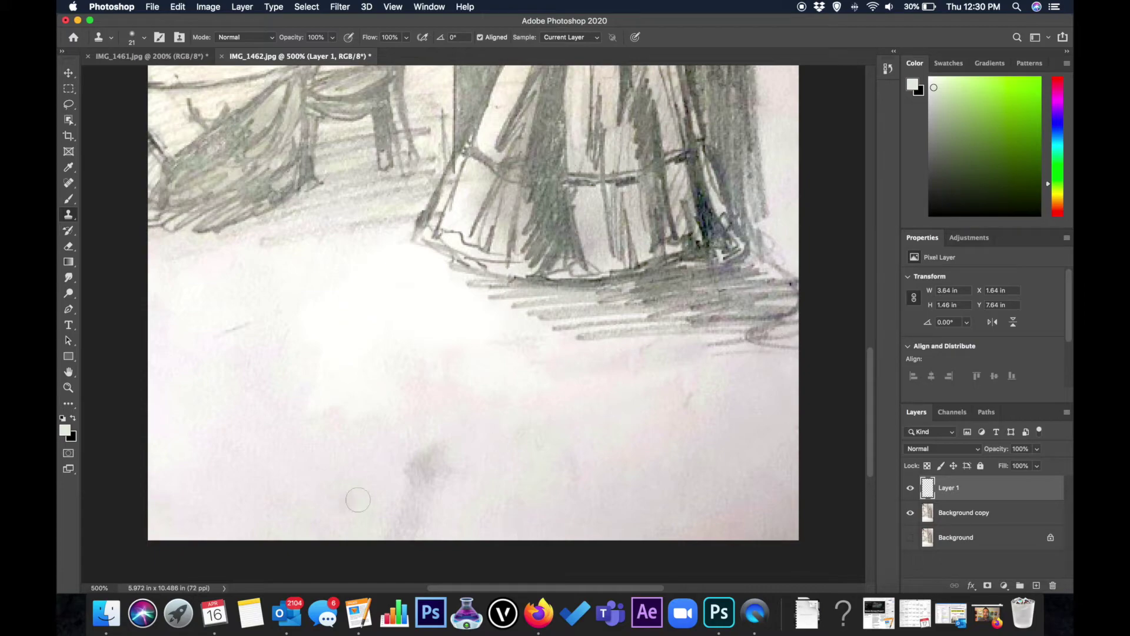
pyautogui.click(989, 512)
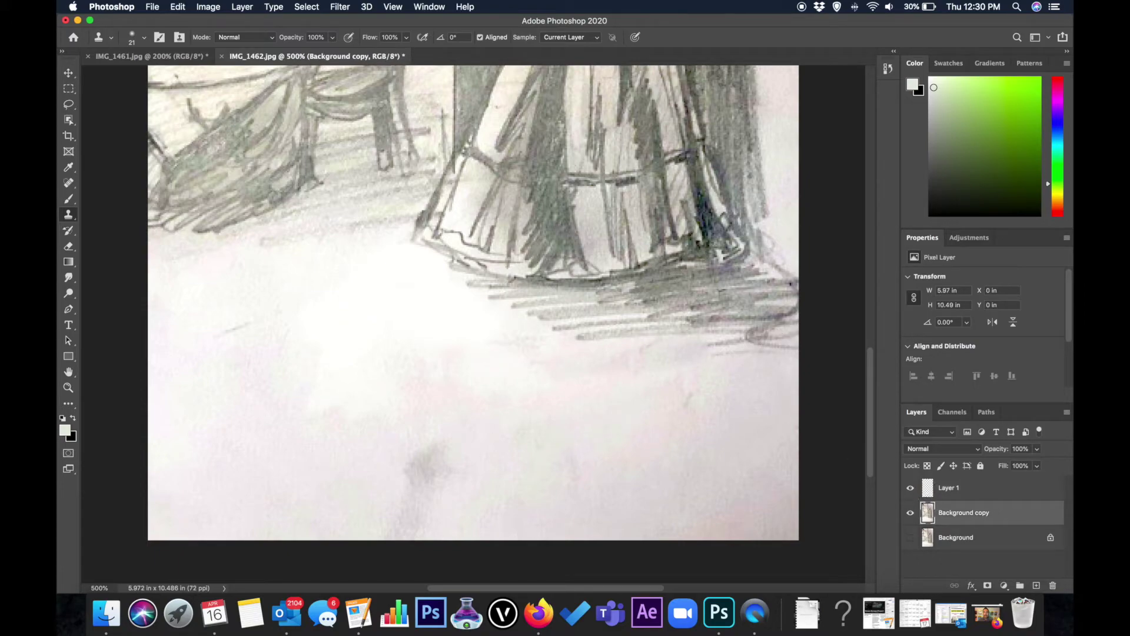
pyautogui.click(978, 490)
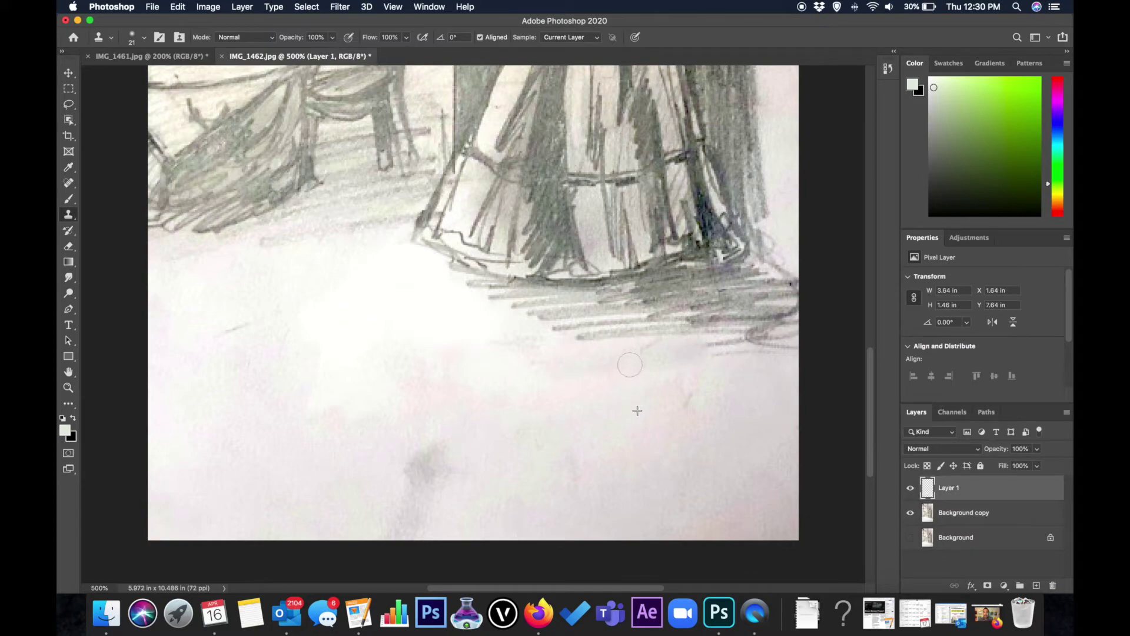
pyautogui.moveTo(655, 367)
pyautogui.mouseDown()
pyautogui.moveTo(645, 361)
pyautogui.moveTo(677, 358)
pyautogui.moveTo(605, 366)
pyautogui.moveTo(699, 404)
pyautogui.moveTo(686, 356)
pyautogui.moveTo(587, 478)
pyautogui.mouseUp()
pyautogui.moveTo(626, 362)
pyautogui.mouseDown()
pyautogui.moveTo(694, 418)
pyautogui.moveTo(614, 535)
pyautogui.moveTo(592, 408)
pyautogui.mouseUp()
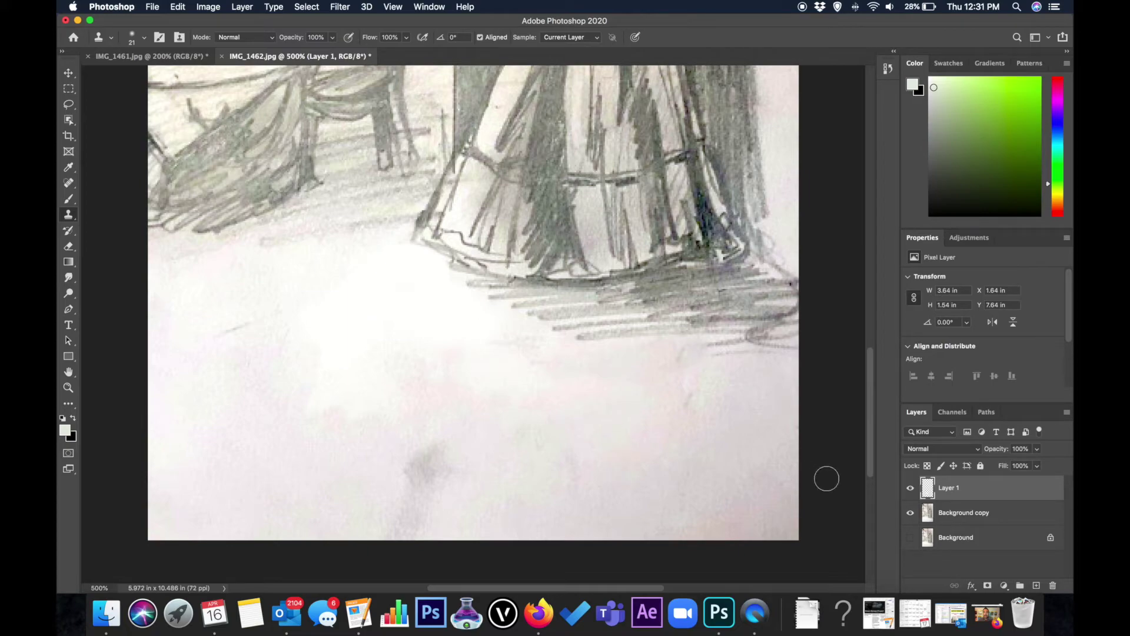
pyautogui.click(991, 515)
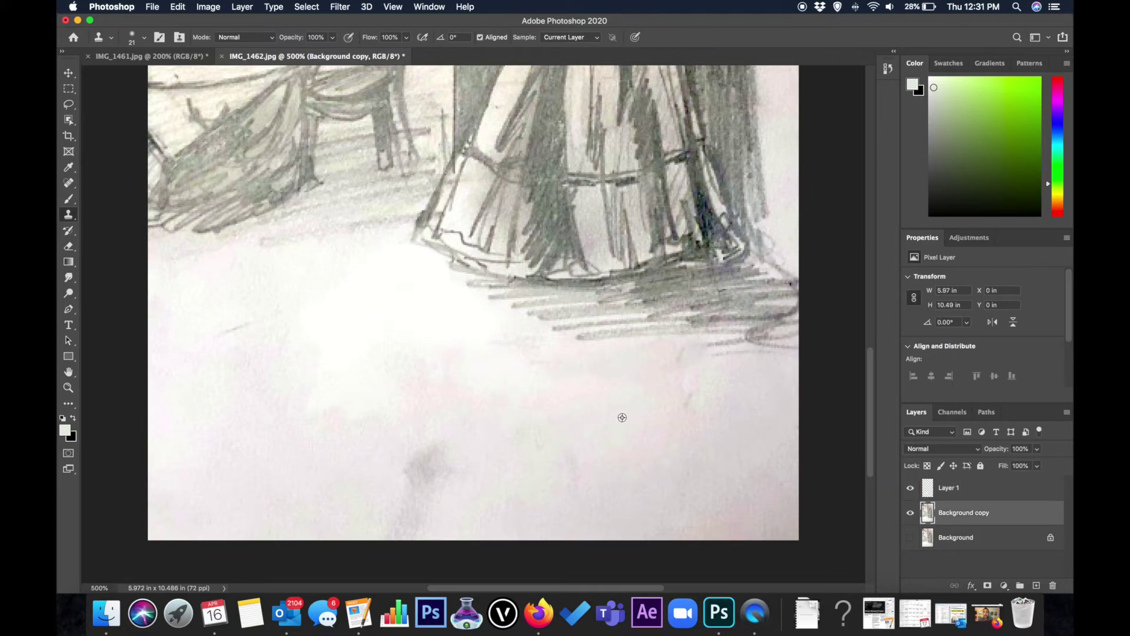
pyautogui.click(988, 491)
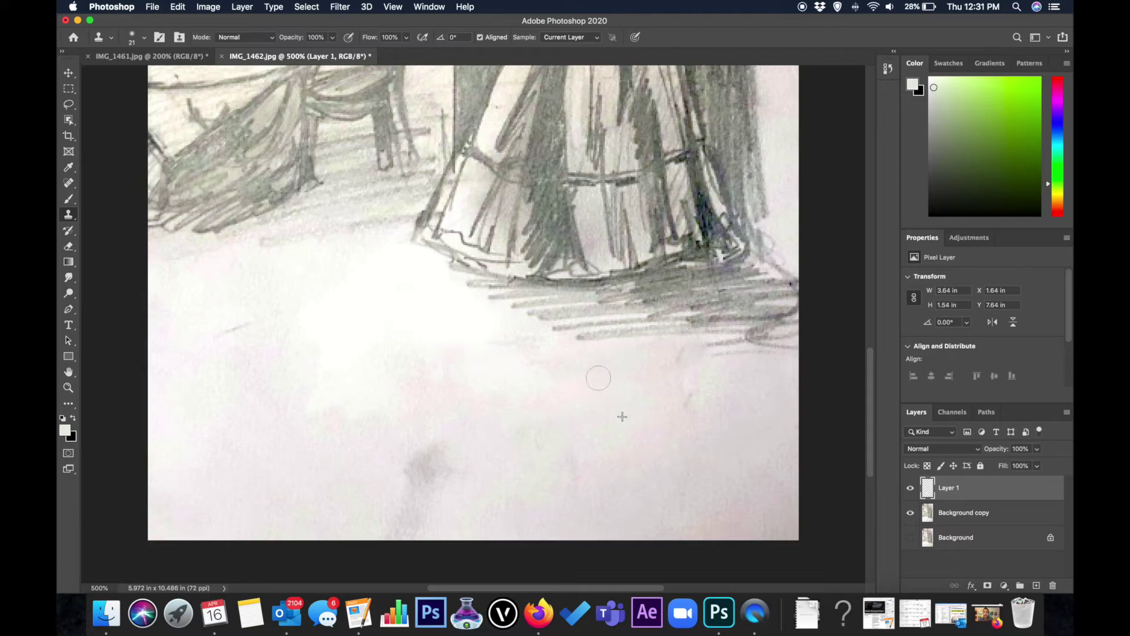
pyautogui.moveTo(590, 379); pyautogui.dragTo(580, 372)
pyautogui.scroll(10, 294, 257)
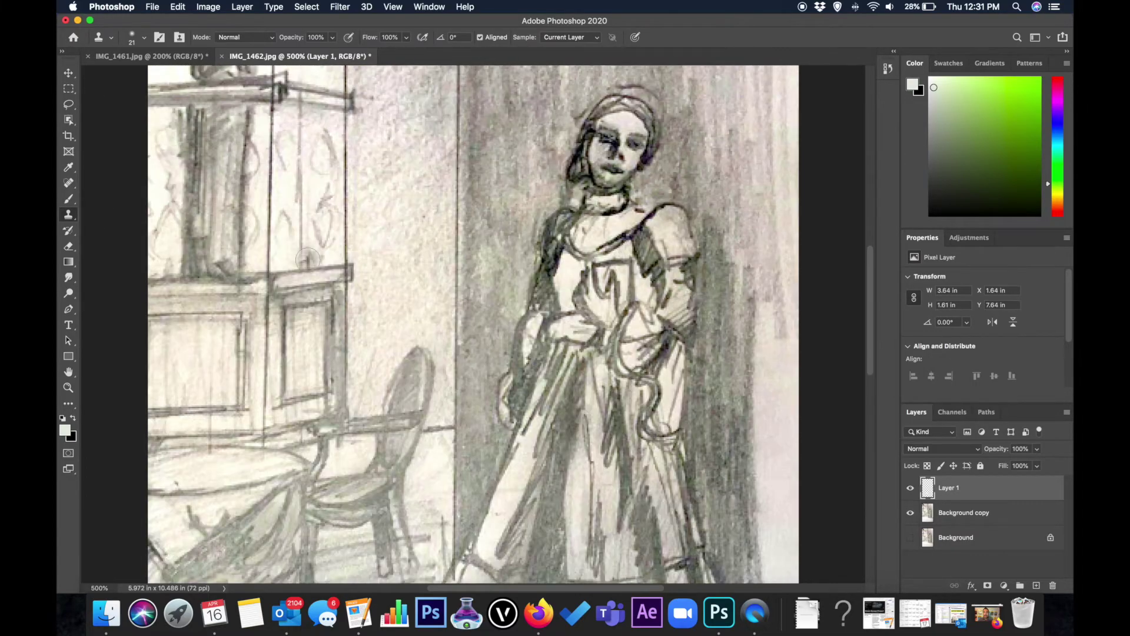
# Clone-stamp onto Layer 1 on the wall left of the woman, leaving a copy of her face and shoulder.
pyautogui.scroll(4, 308, 259)
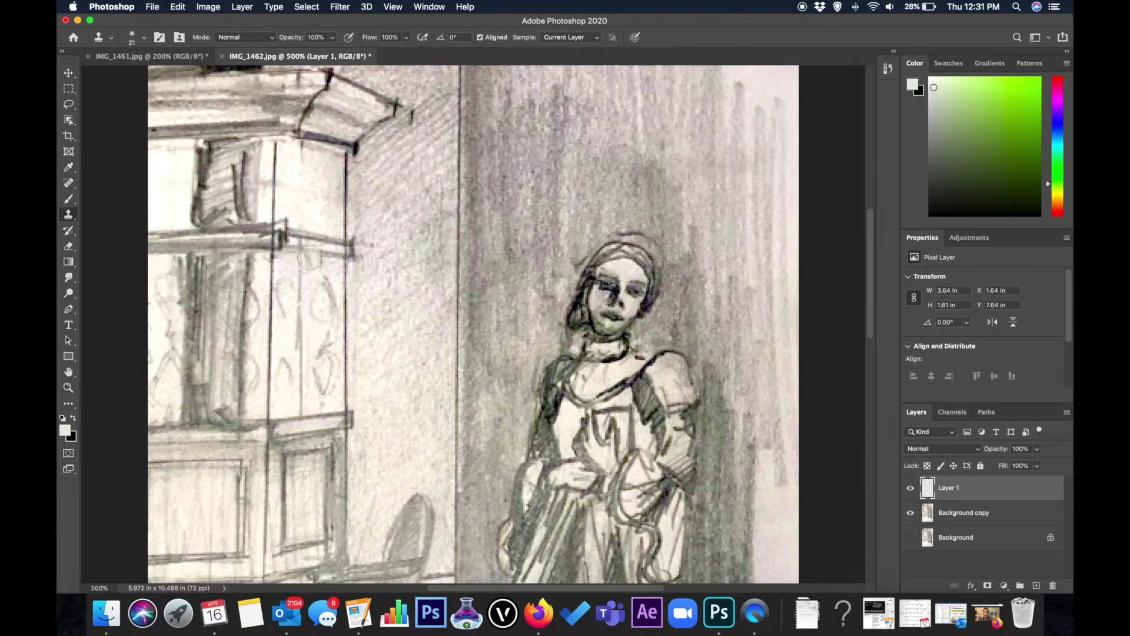
pyautogui.click(1013, 512)
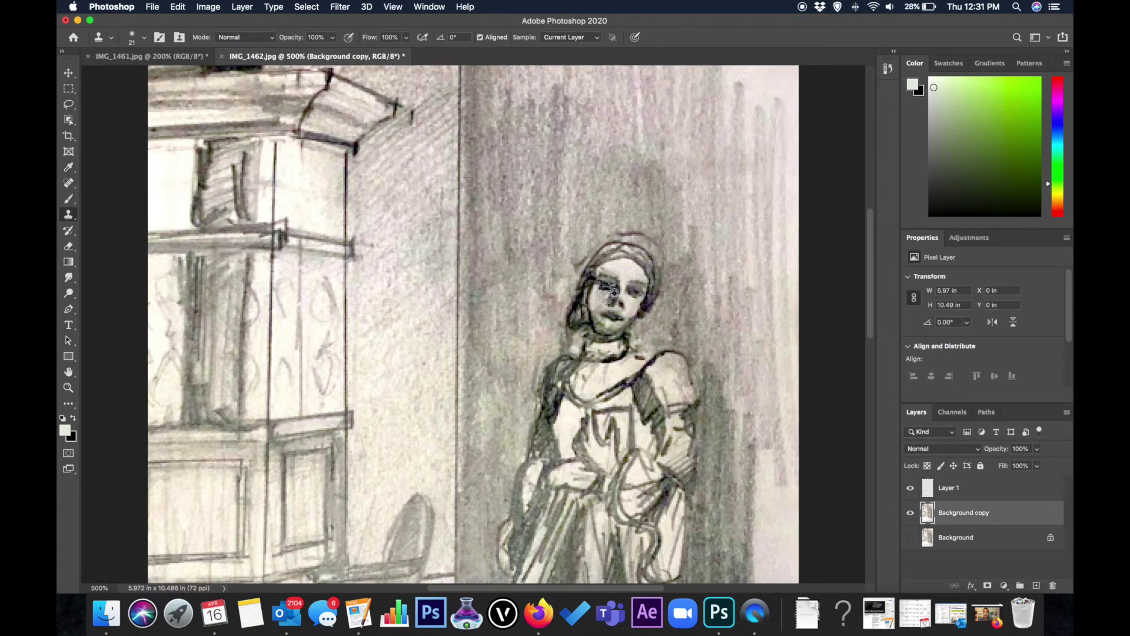
pyautogui.click(994, 491)
pyautogui.moveTo(472, 275)
pyautogui.mouseDown()
pyautogui.moveTo(454, 317)
pyautogui.moveTo(473, 307)
pyautogui.moveTo(463, 348)
pyautogui.moveTo(512, 271)
pyautogui.moveTo(421, 277)
pyautogui.moveTo(507, 241)
pyautogui.moveTo(465, 344)
pyautogui.moveTo(413, 262)
pyautogui.moveTo(436, 354)
pyautogui.moveTo(530, 247)
pyautogui.moveTo(401, 297)
pyautogui.mouseUp()
pyautogui.moveTo(421, 335); pyautogui.dragTo(454, 347)
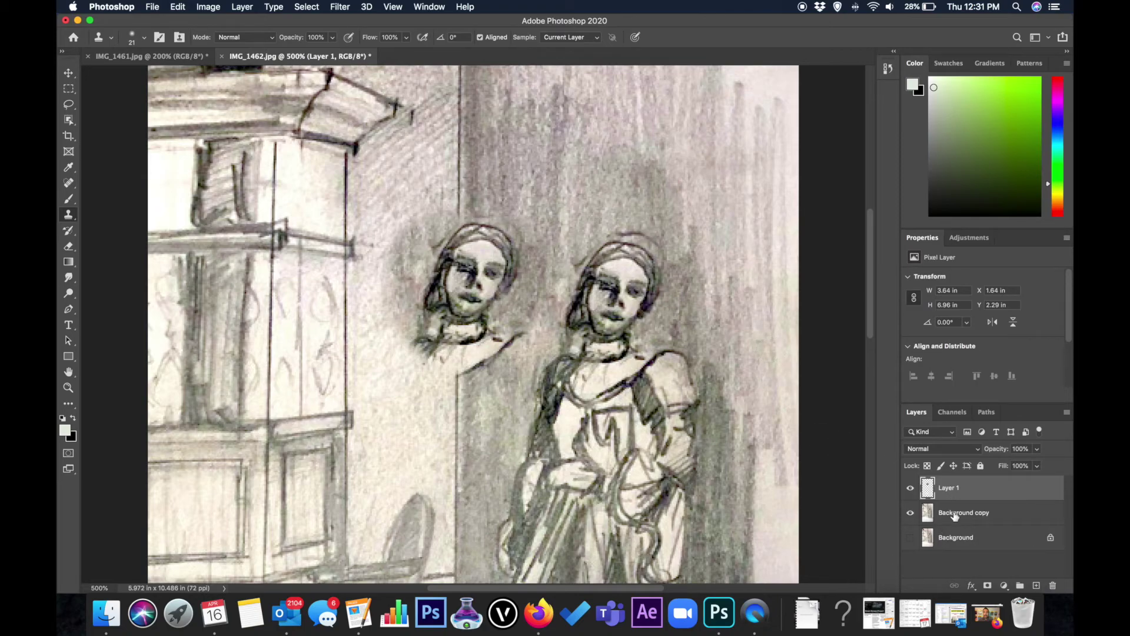
# Compare Layer 1 hidden and shown, then erase the duplicate face and the dark wall scribble from it.
pyautogui.click(911, 489)
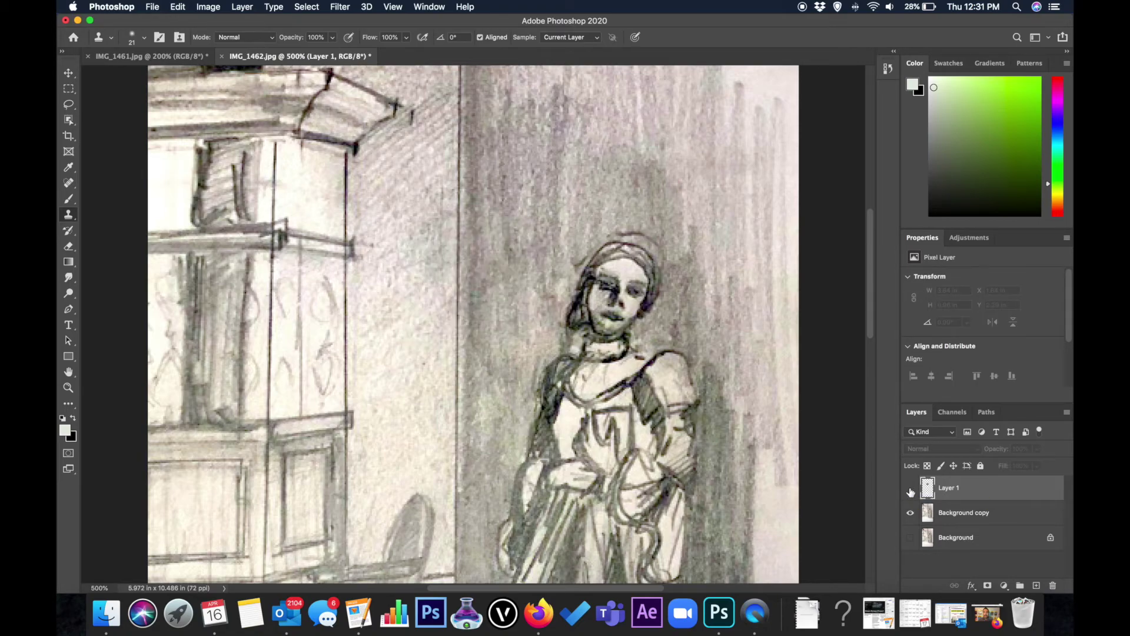
pyautogui.click(911, 489)
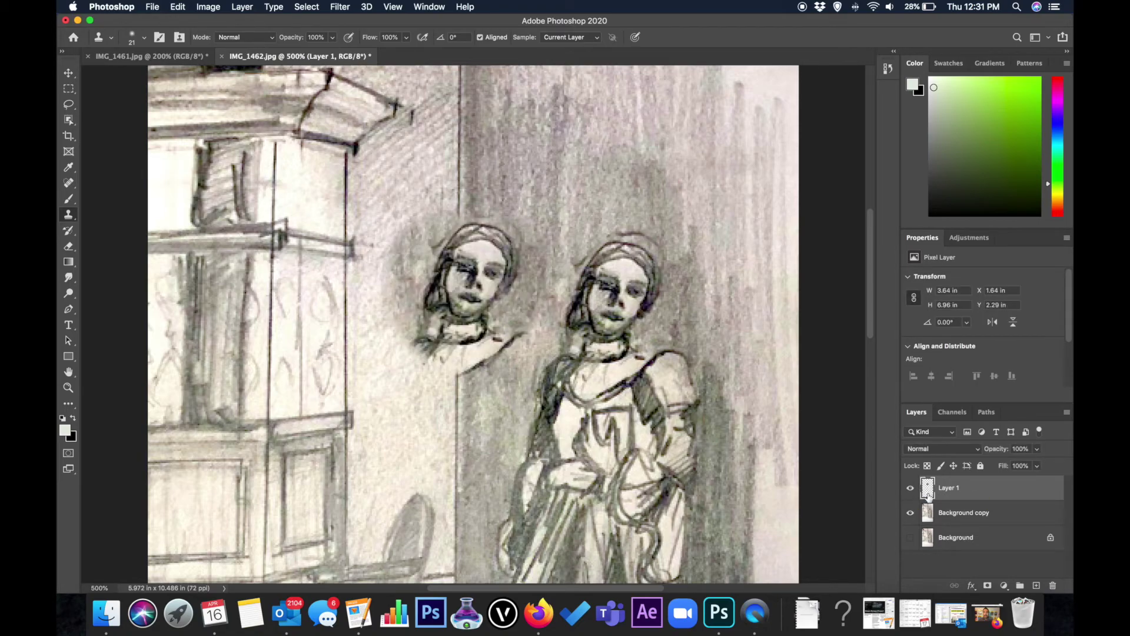
pyautogui.click(69, 246)
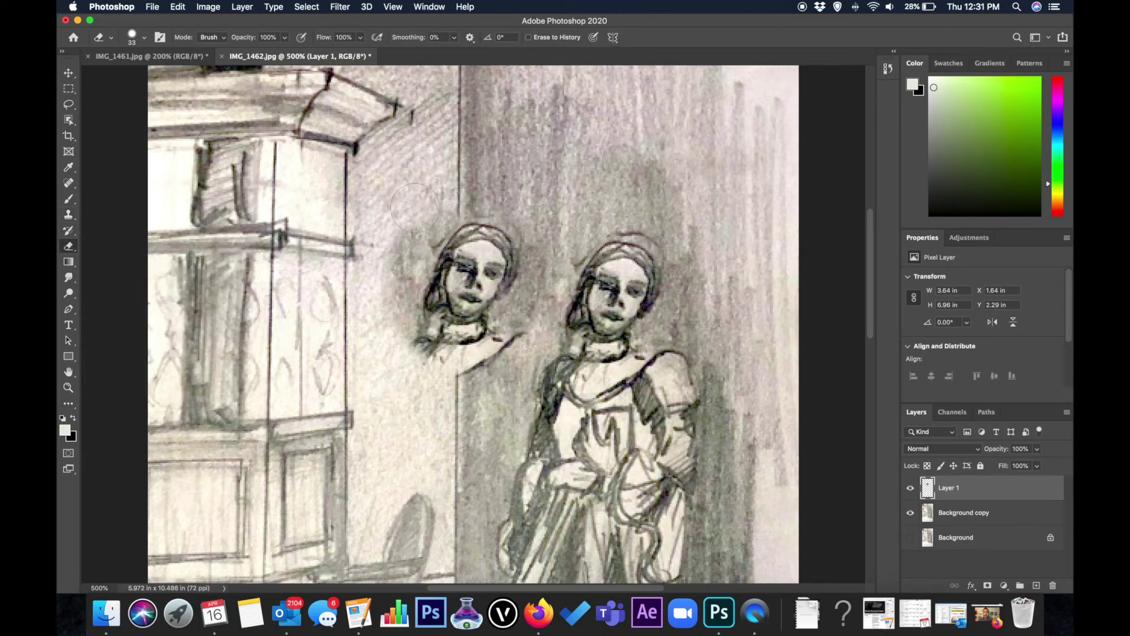
pyautogui.moveTo(448, 235)
pyautogui.mouseDown()
pyautogui.moveTo(424, 276)
pyautogui.moveTo(454, 255)
pyautogui.moveTo(454, 318)
pyautogui.moveTo(615, 215)
pyautogui.mouseUp()
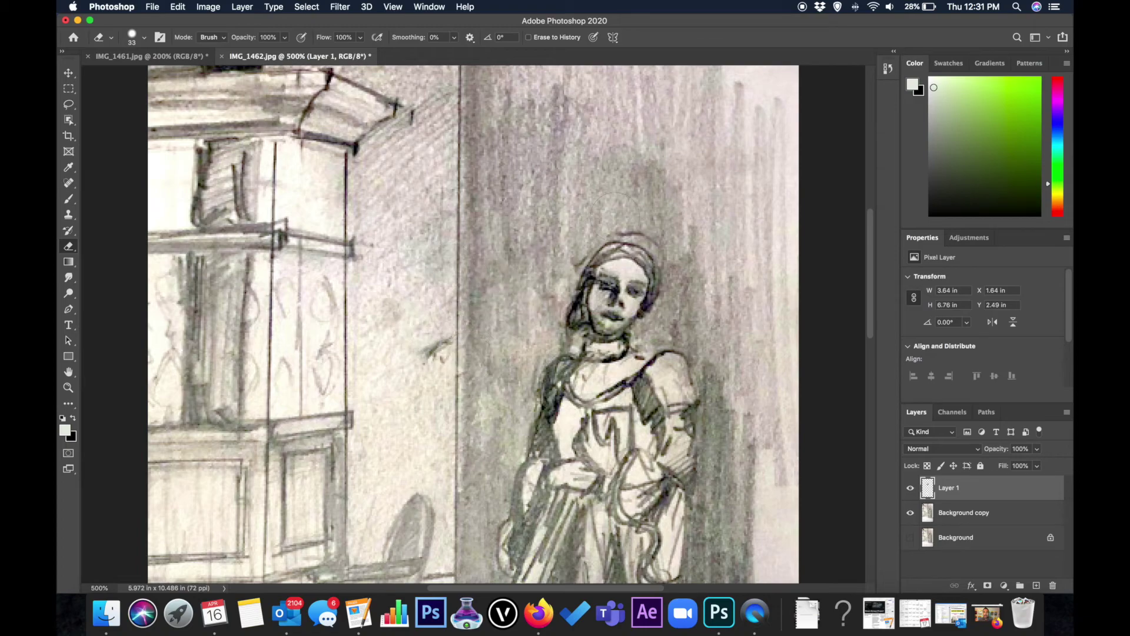
pyautogui.moveTo(450, 353)
pyautogui.mouseDown()
pyautogui.moveTo(383, 368)
pyautogui.moveTo(353, 330)
pyautogui.mouseUp()
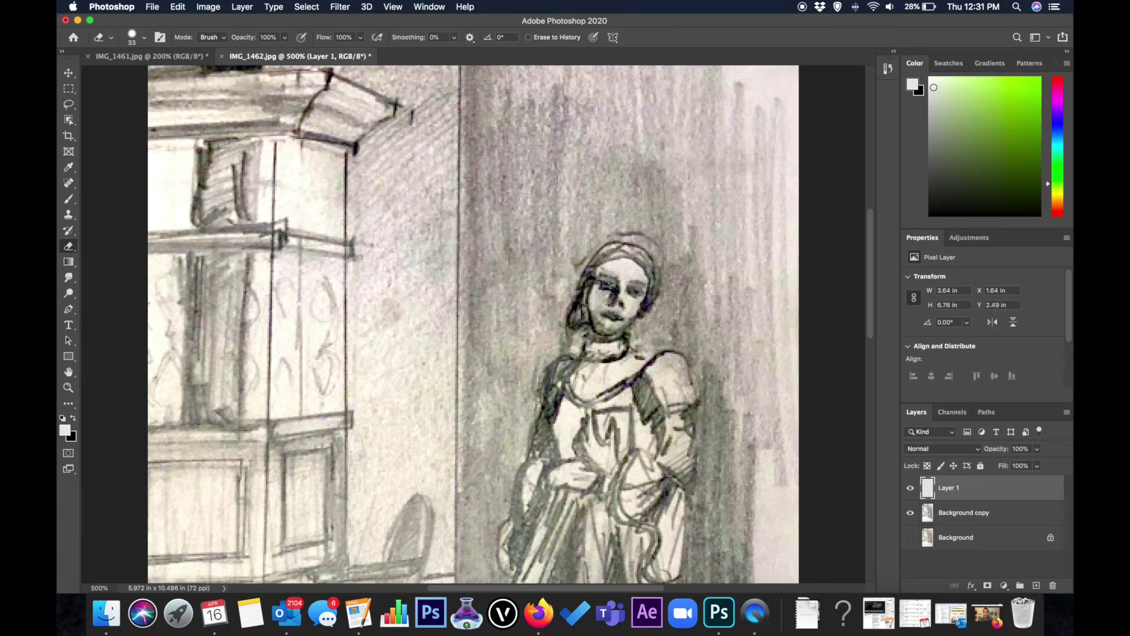
pyautogui.click(965, 514)
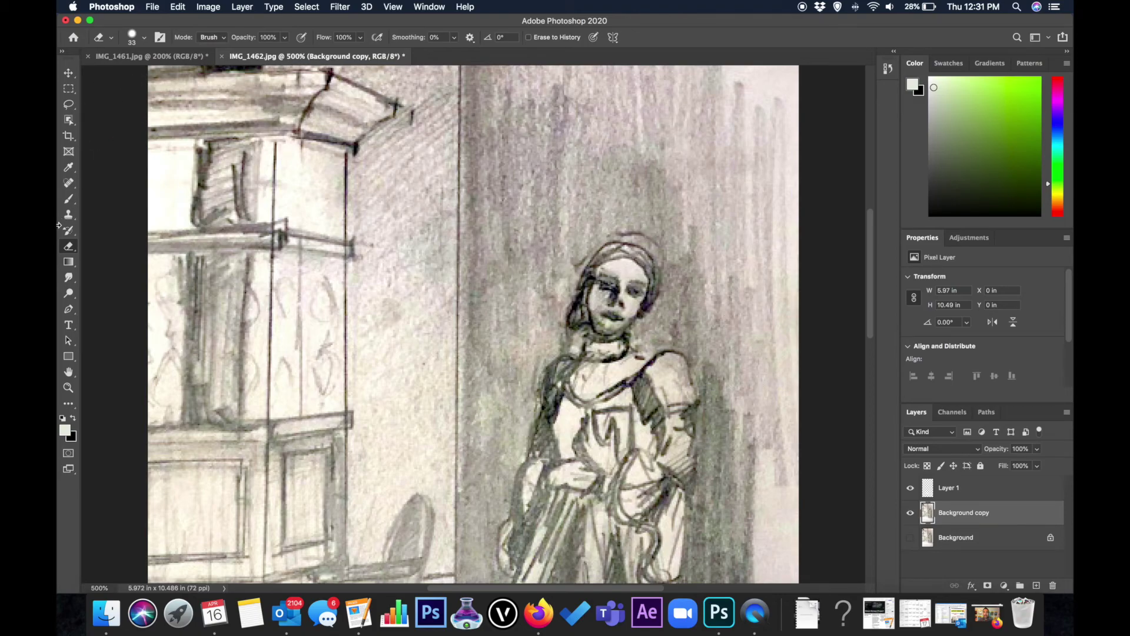
# Clone-stamp clean paper onto Layer 1 over the faint strokes above the woman's head.
pyautogui.press('s')
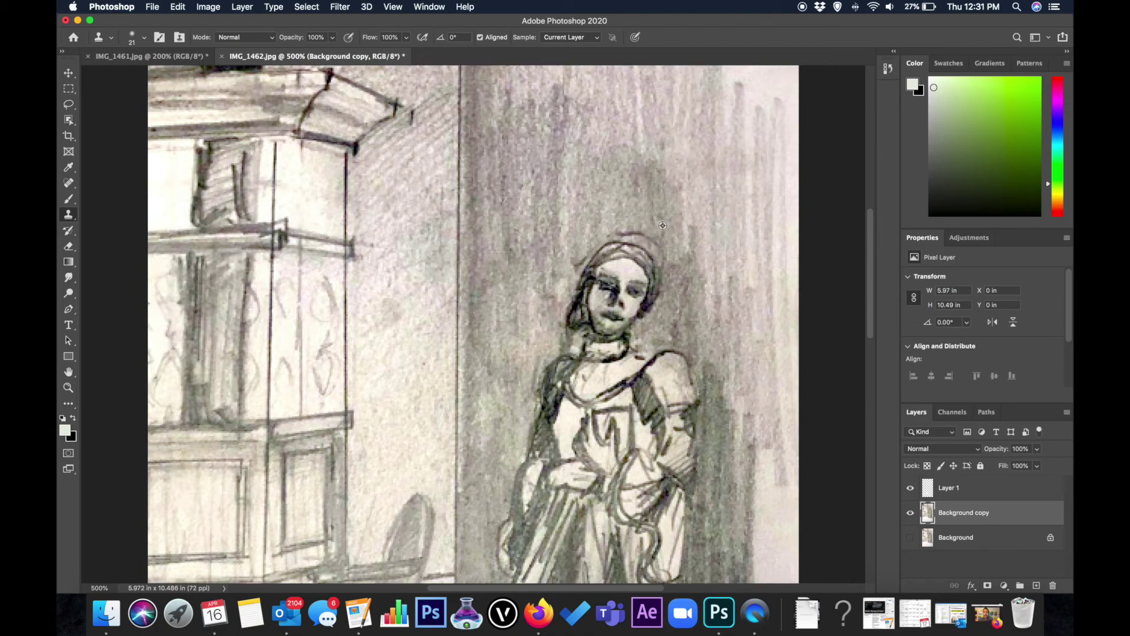
pyautogui.click(977, 491)
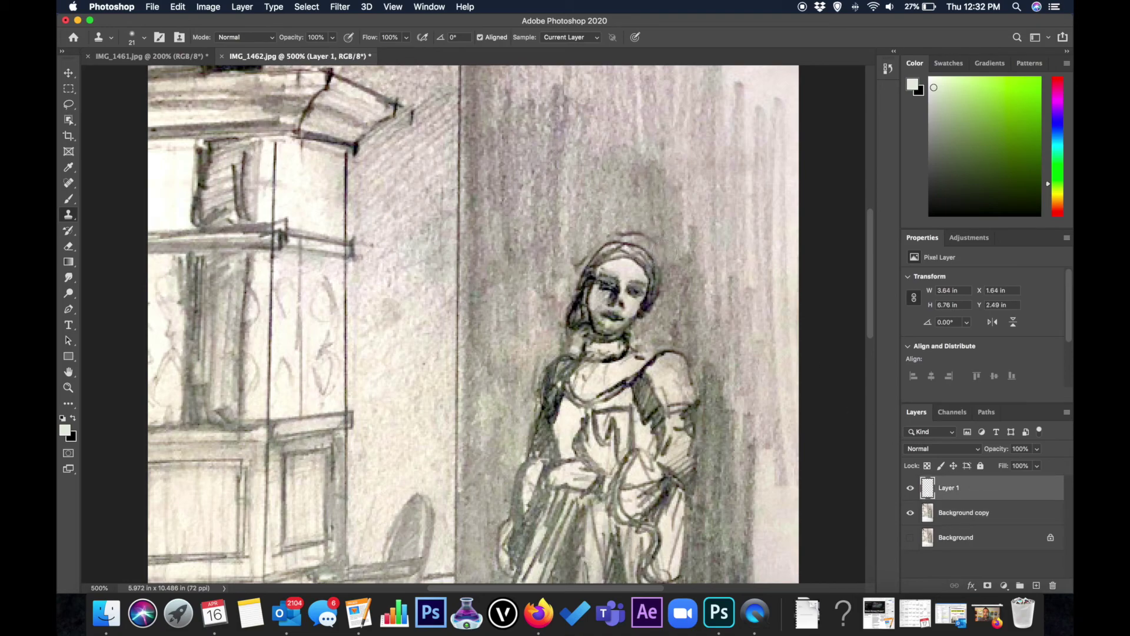
pyautogui.moveTo(665, 241)
pyautogui.mouseDown()
pyautogui.moveTo(576, 212)
pyautogui.moveTo(566, 253)
pyautogui.moveTo(570, 235)
pyautogui.mouseUp()
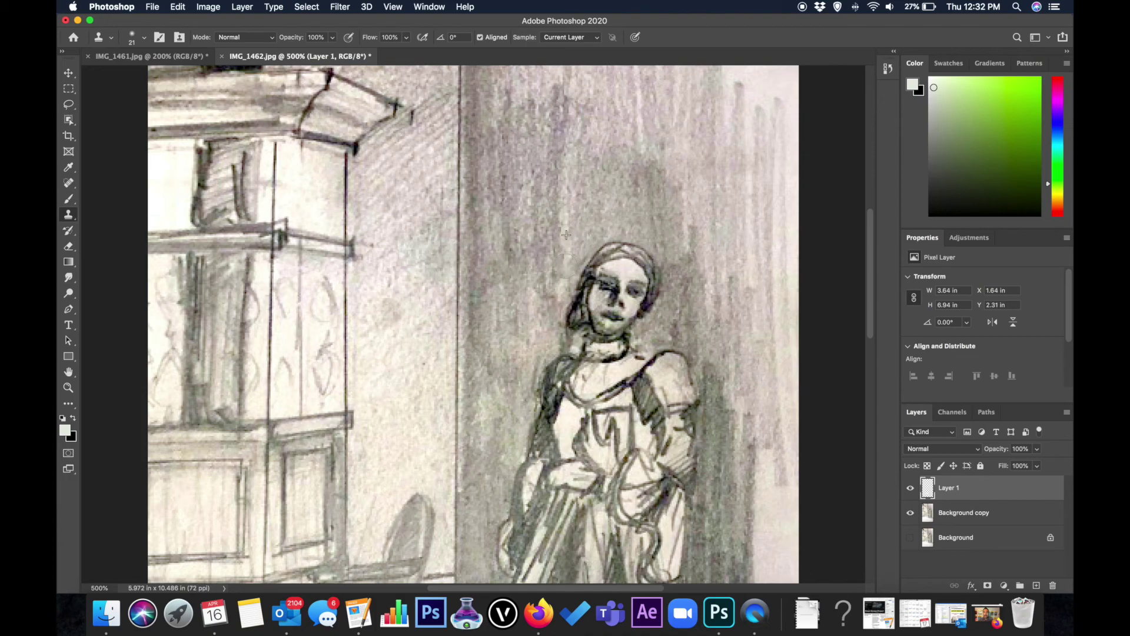
pyautogui.press('super+minus')
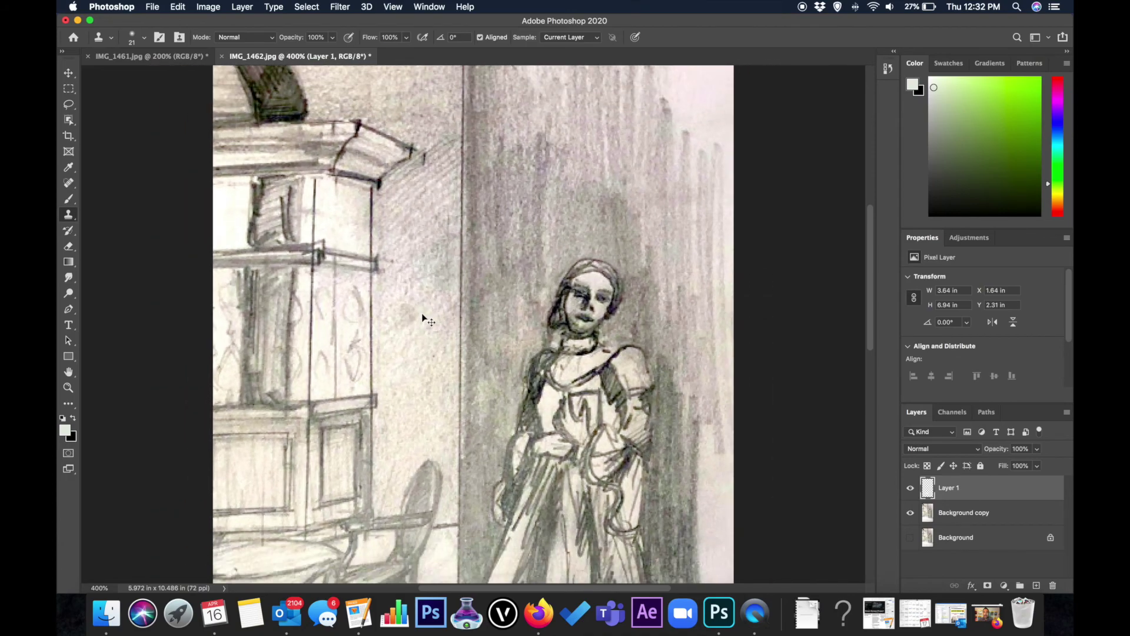
# Zoom the view to 400% and choose the Eyedropper, sampling from all layers.
pyautogui.press('super+minus')
pyautogui.press('super+plus')
pyautogui.scroll(-2, 506, 339)
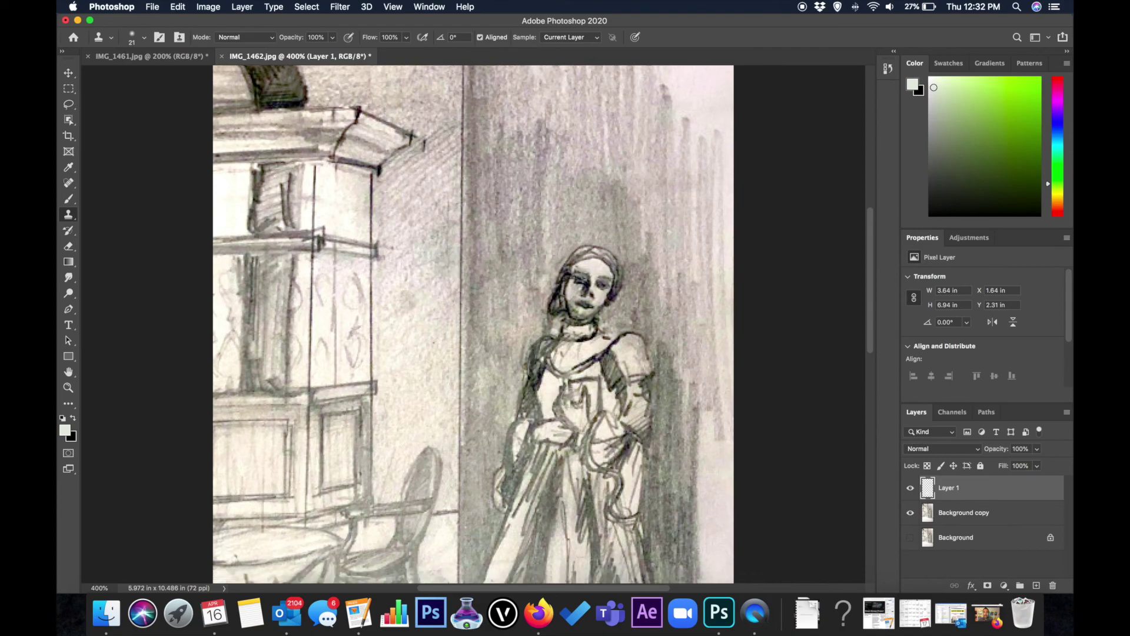
pyautogui.scroll(-10, 571, 399)
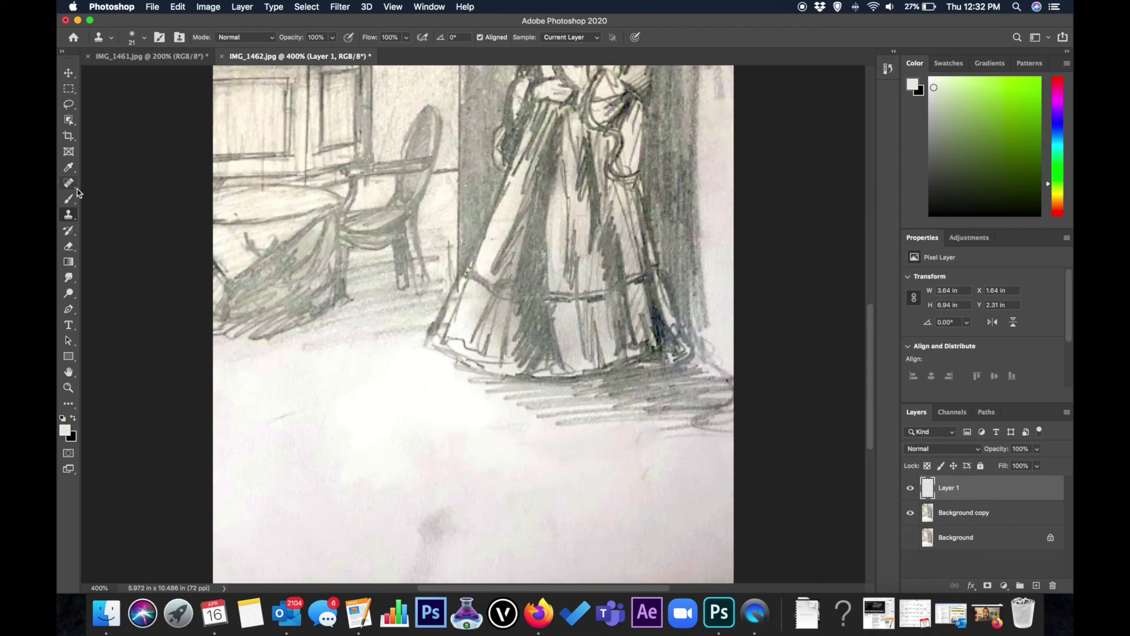
pyautogui.click(68, 167)
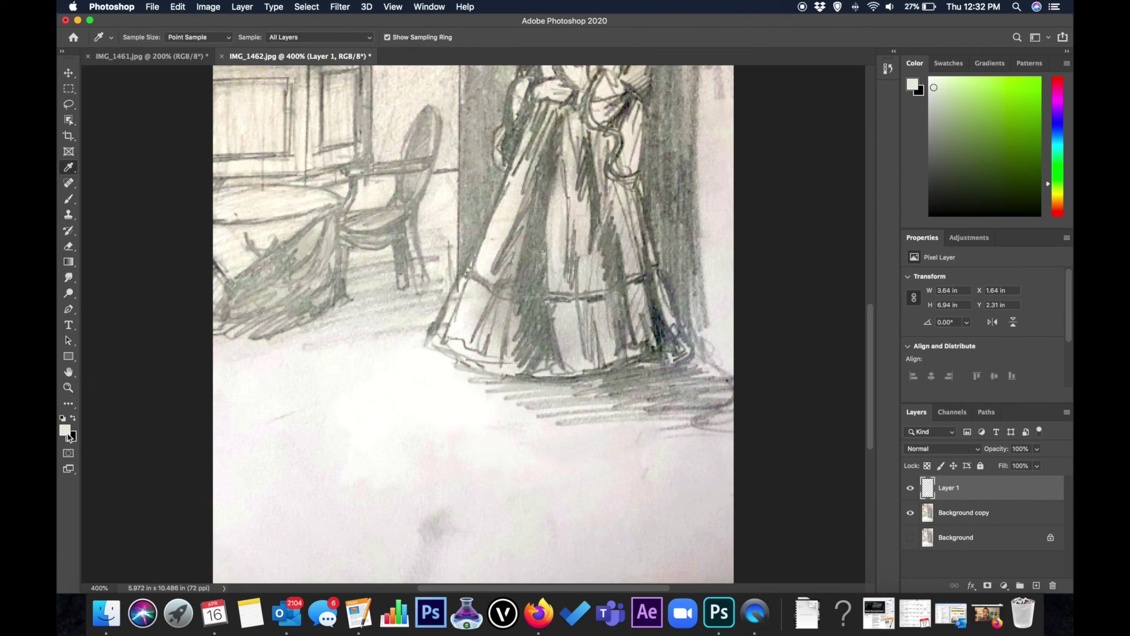
pyautogui.scroll(10, 630, 174)
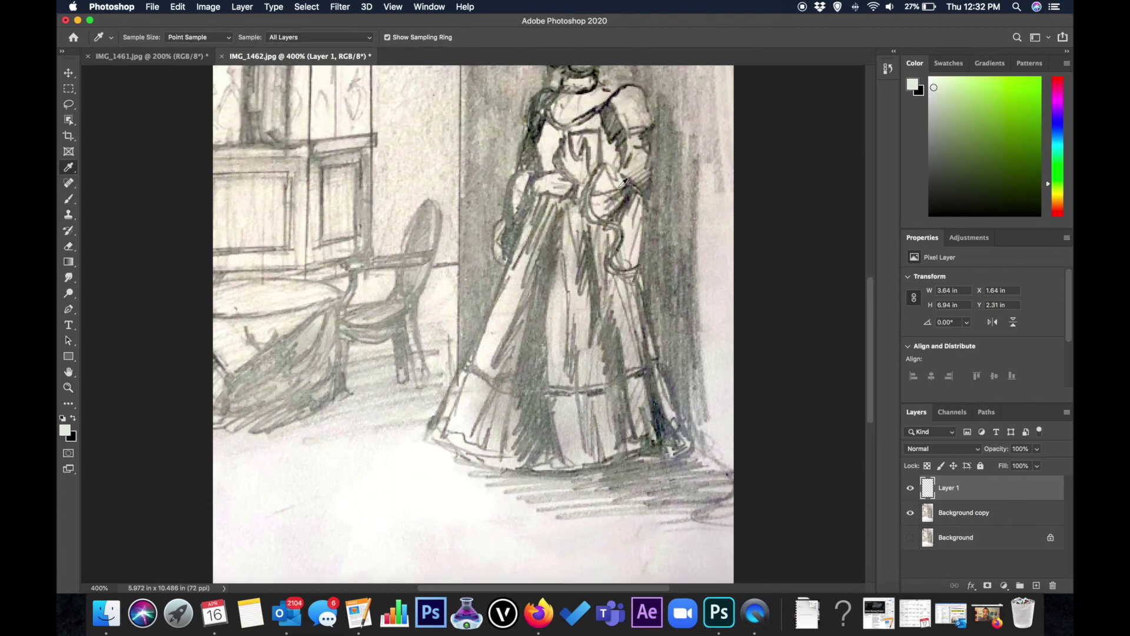
pyautogui.scroll(10, 624, 182)
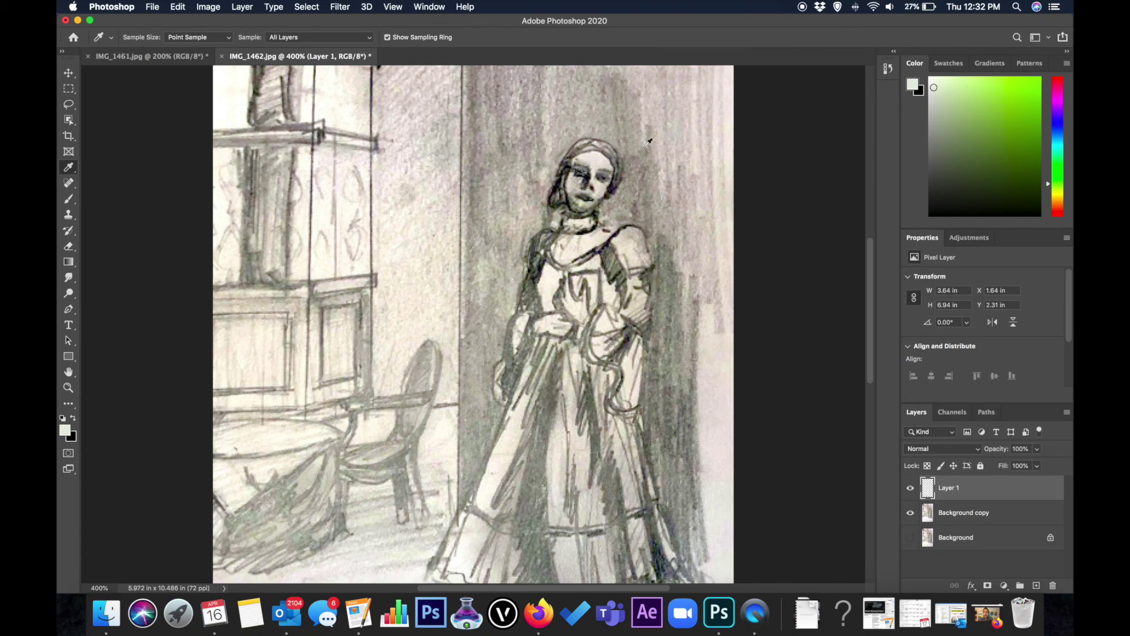